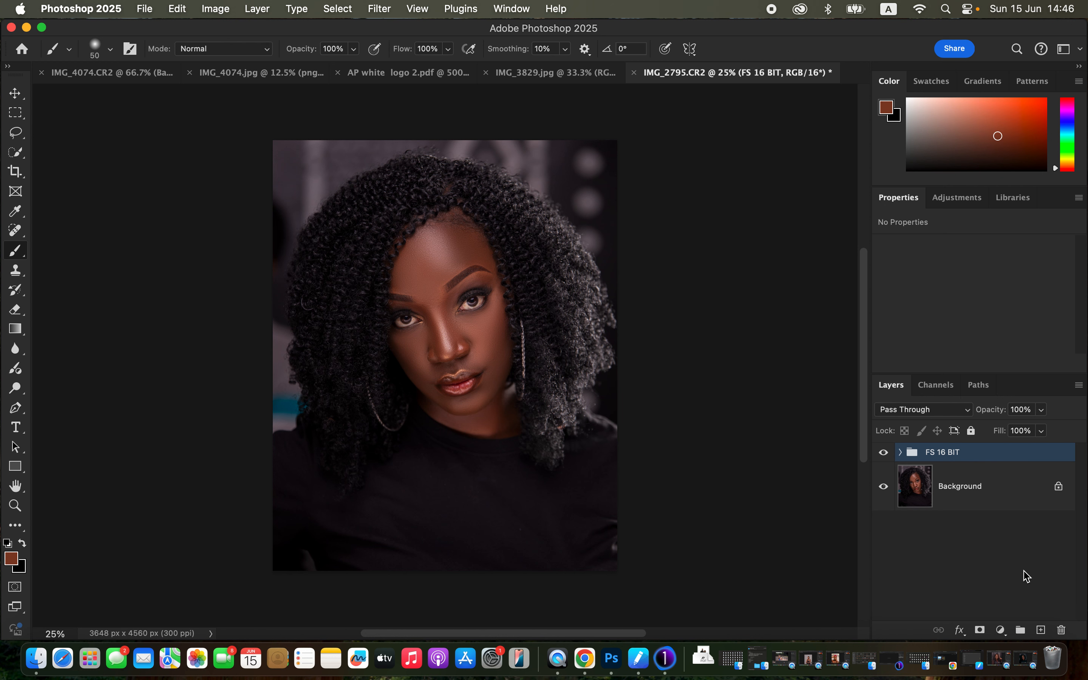
Step: Toggle the visibility of the FS 16 BIT group to compare the portrait before and after retouching
{"action": "left_click", "coordinate": [885, 454]}
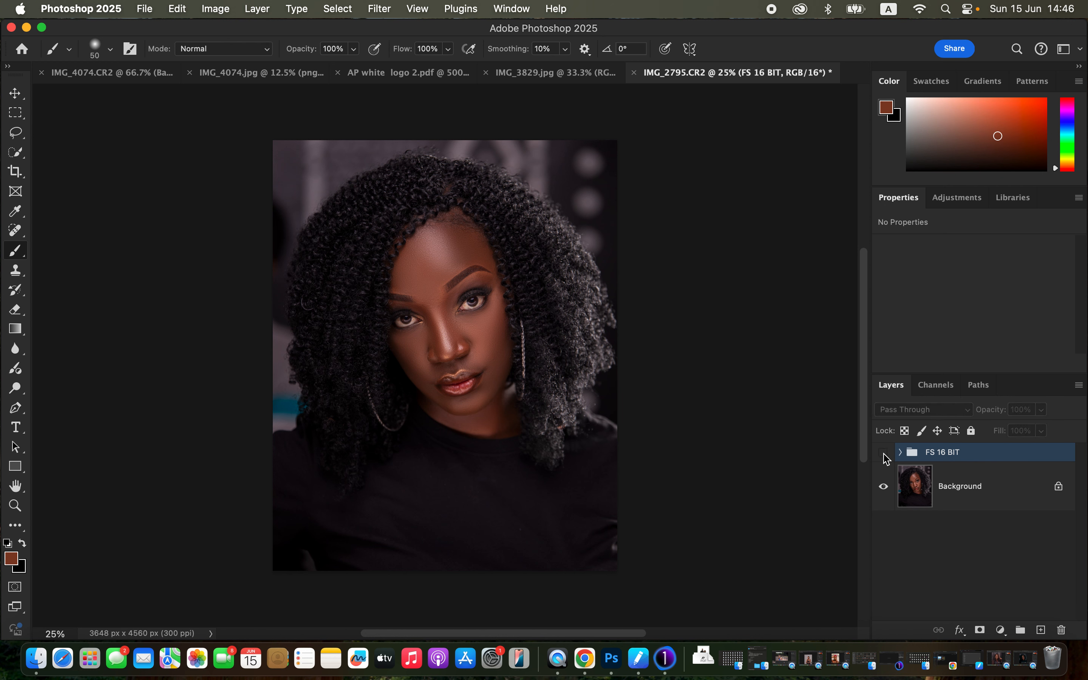
{"action": "left_click", "coordinate": [885, 454]}
{"action": "left_click", "coordinate": [885, 454]}
{"action": "left_click", "coordinate": [885, 454]}
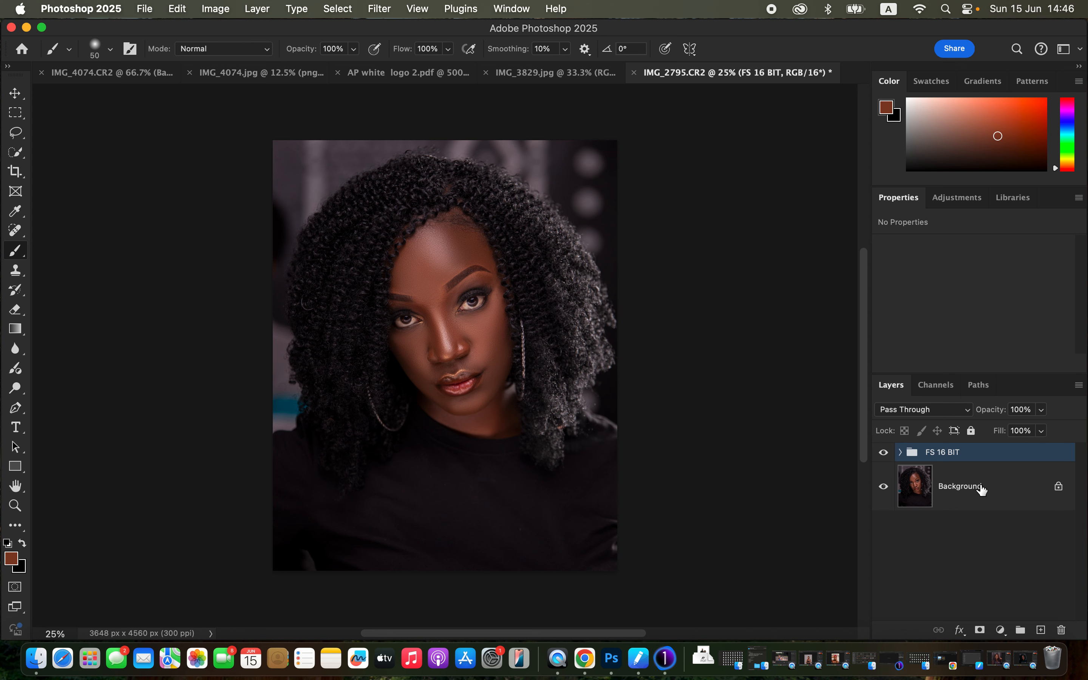
Step: Stamp all visible layers into a new layer on top and select the subject
{"action": "key", "text": "super+alt+shift+e"}
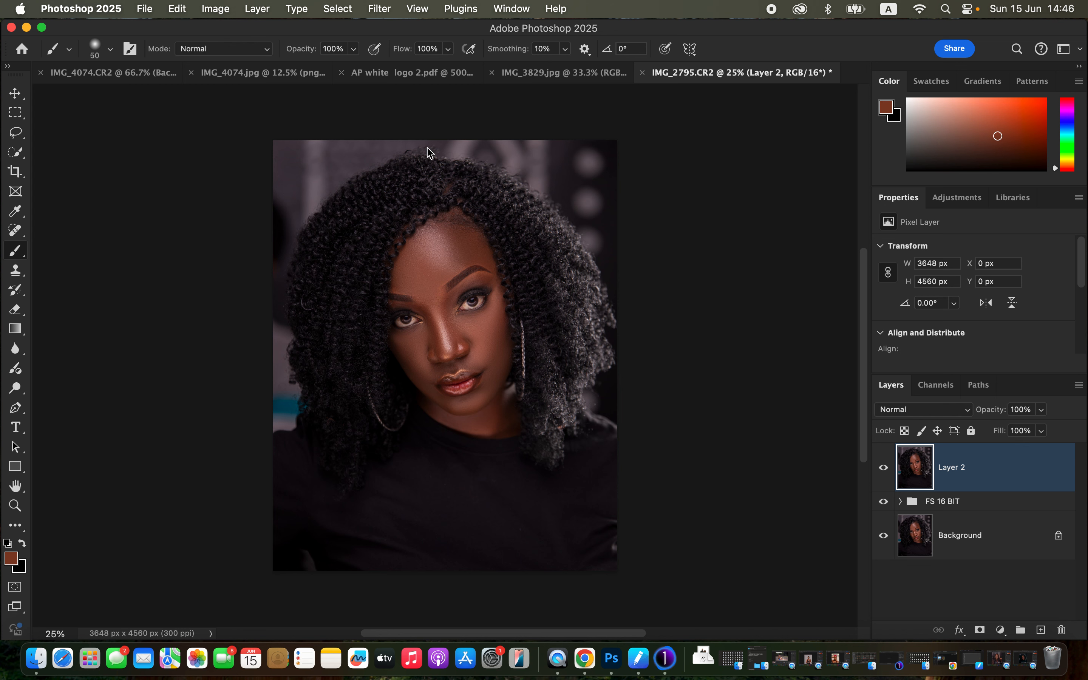
{"action": "left_click", "coordinate": [339, 10]}
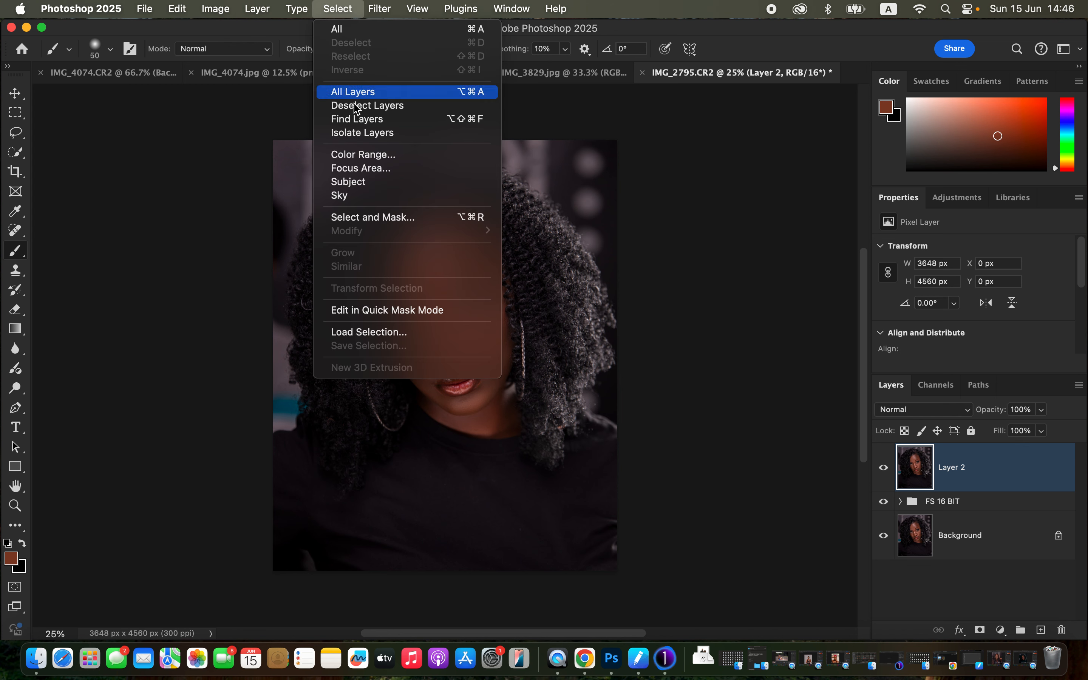
{"action": "left_click", "coordinate": [349, 182]}
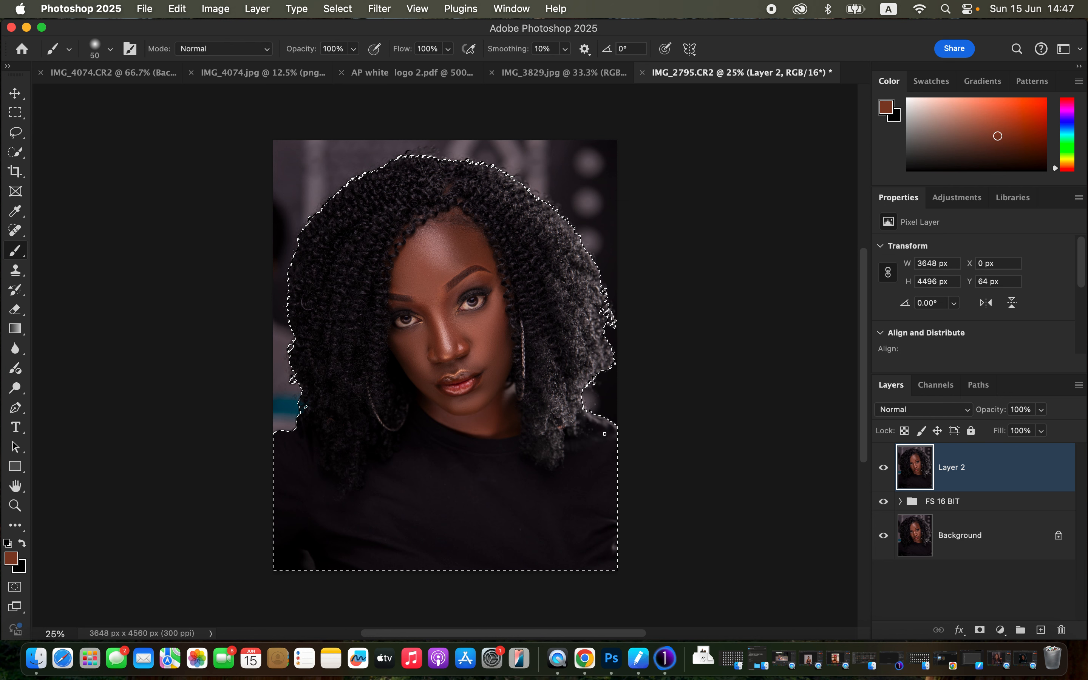
Step: Add one empty layer above the stamped layer, discard the extra one, and set the blend mode to Color
{"action": "left_click", "coordinate": [1041, 630]}
{"action": "left_click", "coordinate": [1042, 630]}
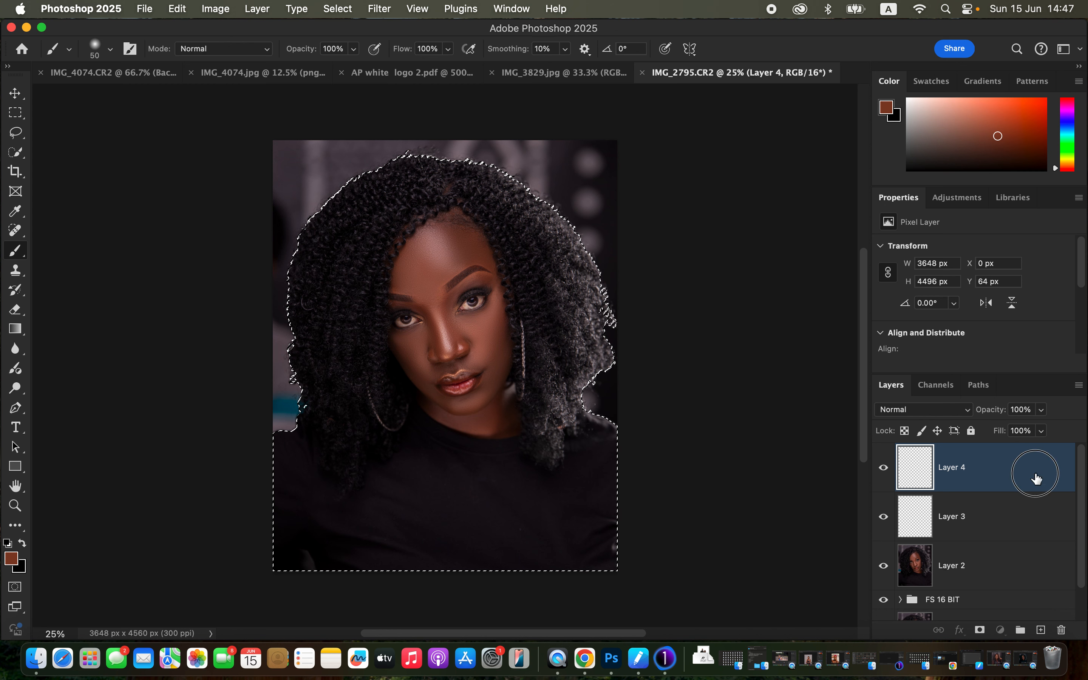
{"action": "left_click_drag", "start_coordinate": [1032, 473], "coordinate": [1065, 629]}
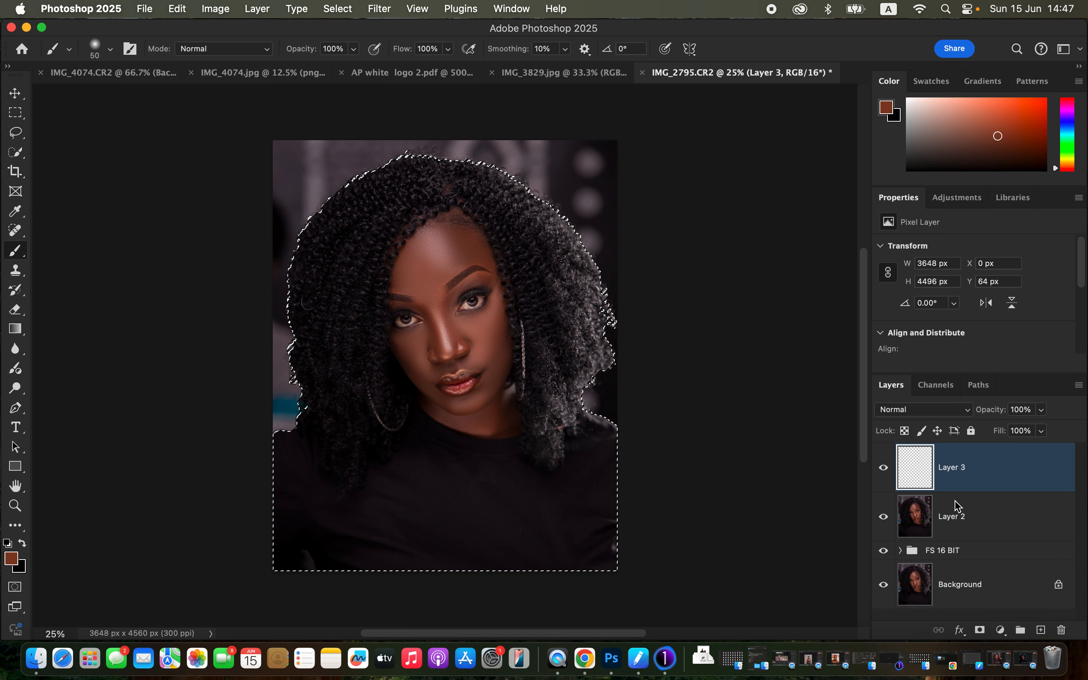
{"action": "left_click", "coordinate": [944, 414]}
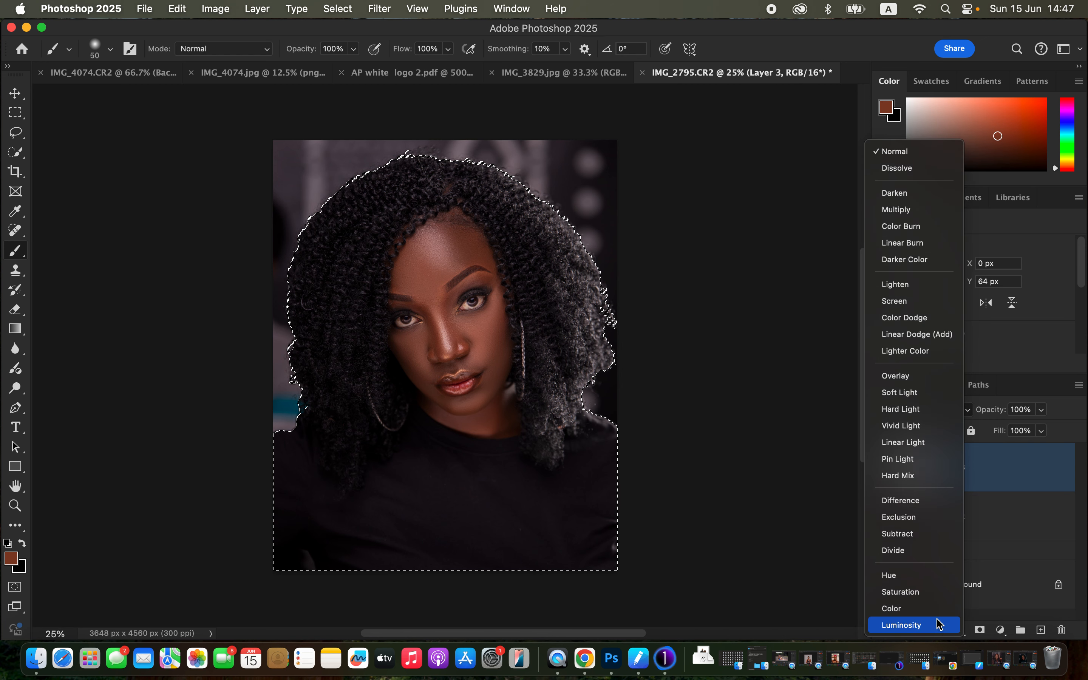
{"action": "left_click", "coordinate": [938, 610]}
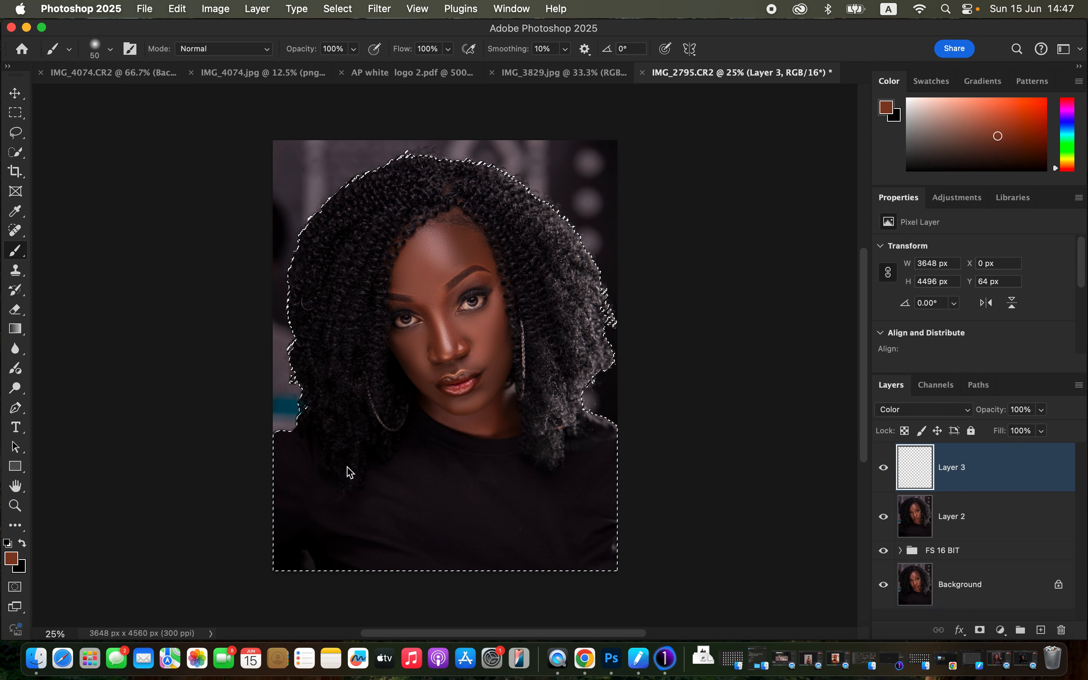
Step: Activate the Brush tool with the Soft Round tip at 50 px and 0% hardness
{"action": "right_click", "coordinate": [21, 251]}
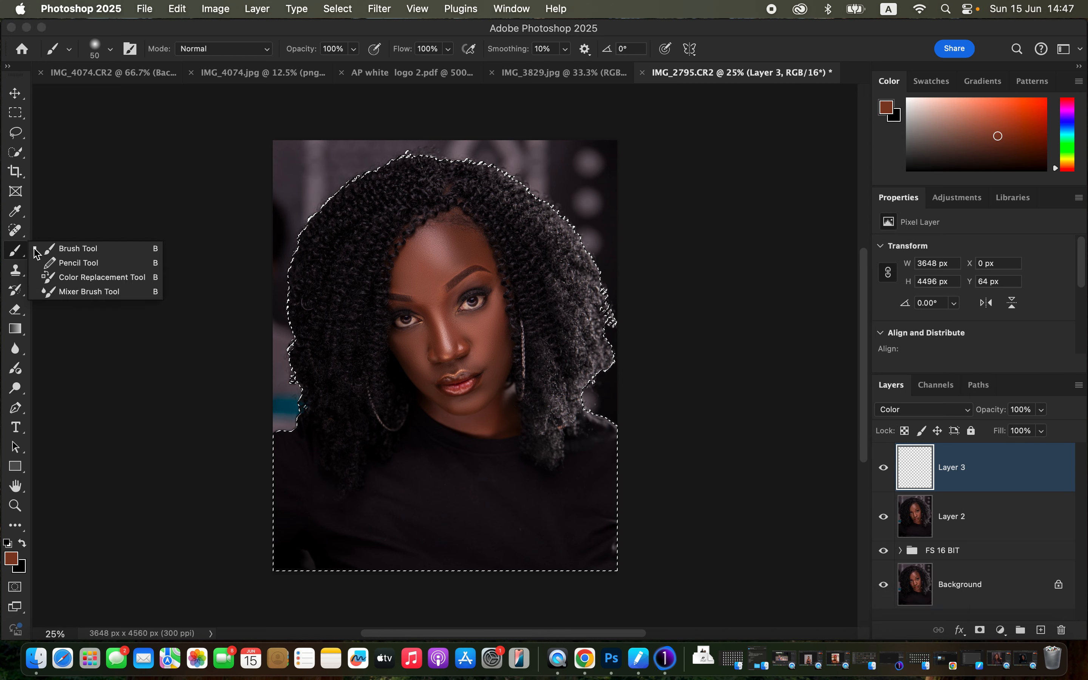
{"action": "left_click", "coordinate": [57, 249]}
{"action": "left_click", "coordinate": [109, 49]}
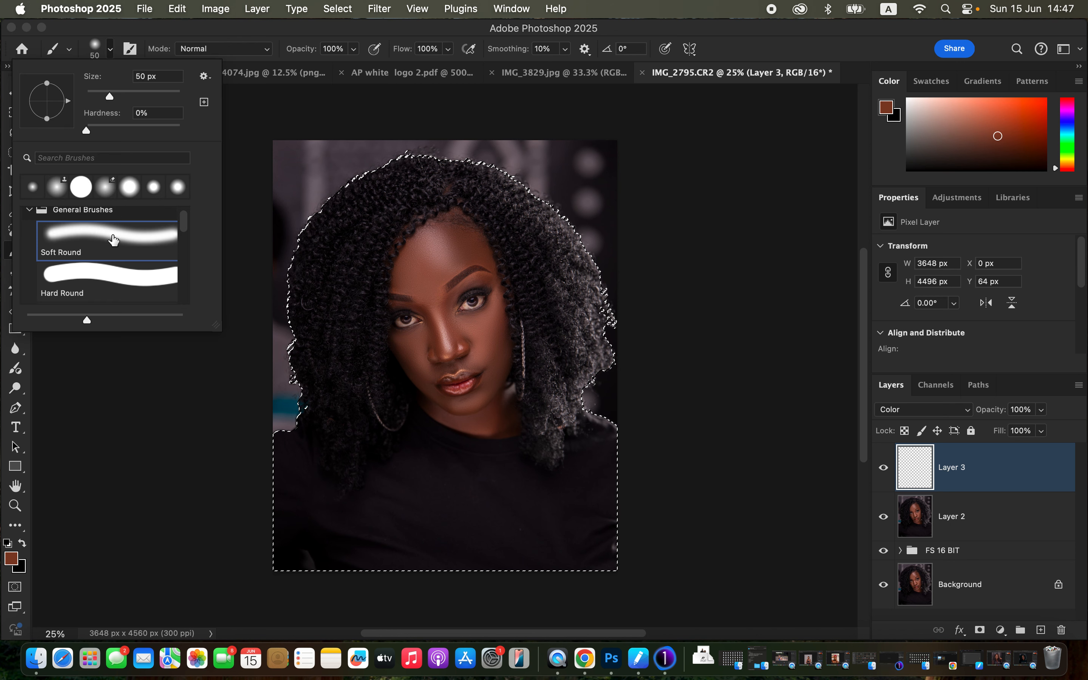
{"action": "left_click", "coordinate": [247, 41]}
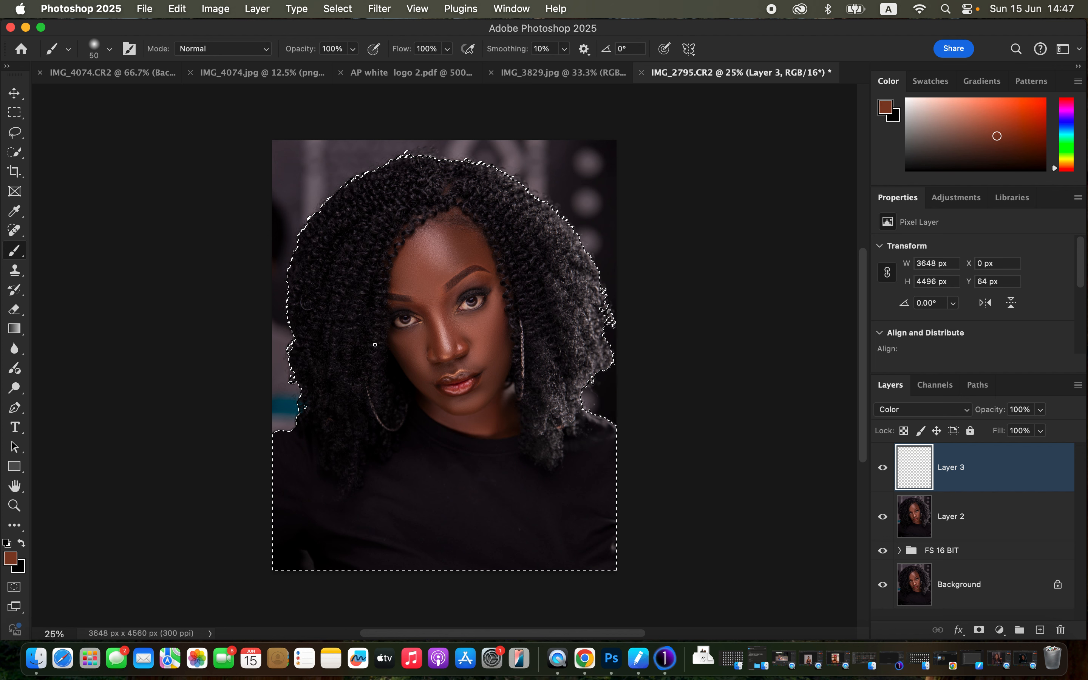
Step: Sample a reddish-brown skin tone beside the outer end of the fully visible eyebrow as the brush colour
{"action": "key", "text": "super+plus"}
{"action": "key", "text": "super+plus"}
{"action": "key", "text": "super+plus"}
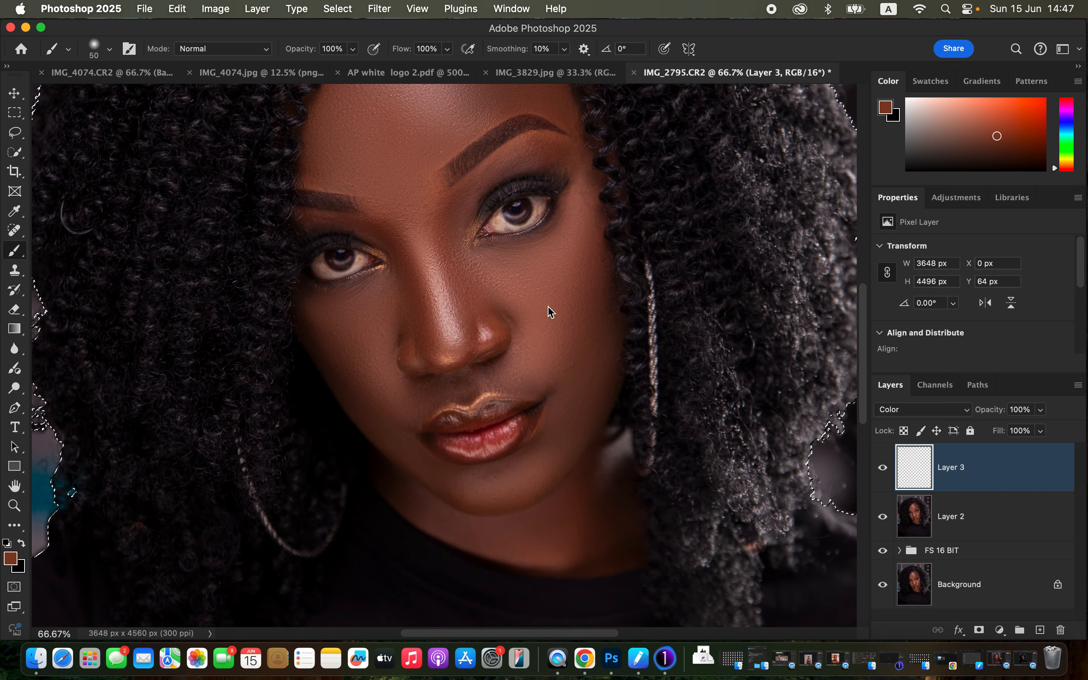
{"action": "left_click_drag", "start_coordinate": [590, 289], "coordinate": [561, 402]}
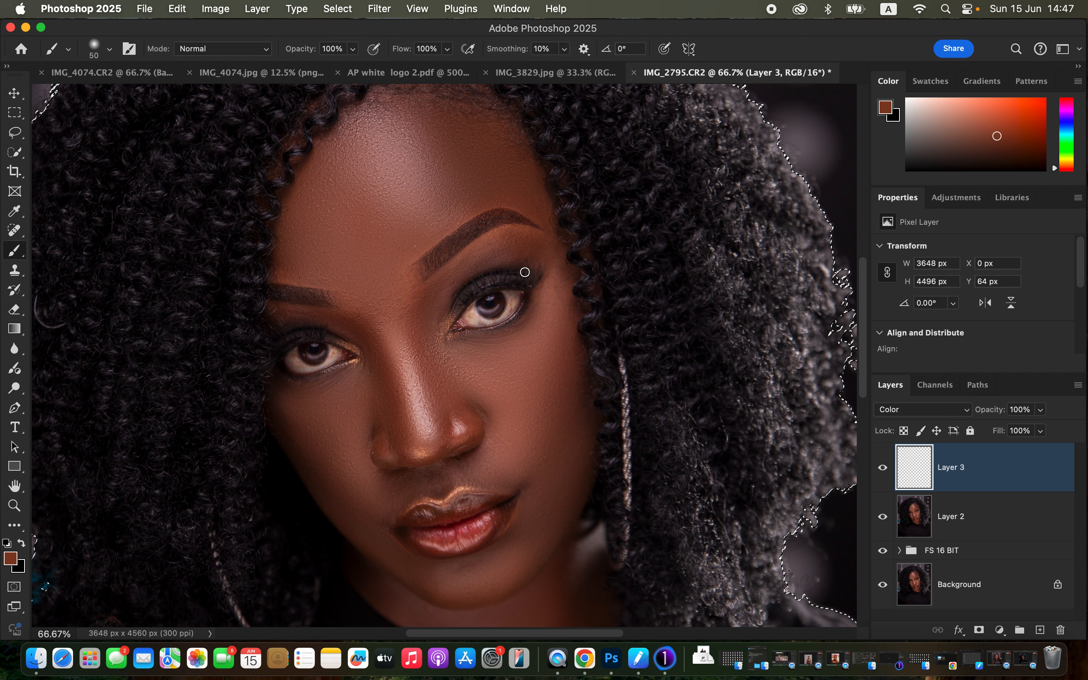
{"action": "left_click", "coordinate": [538, 212], "text": "alt"}
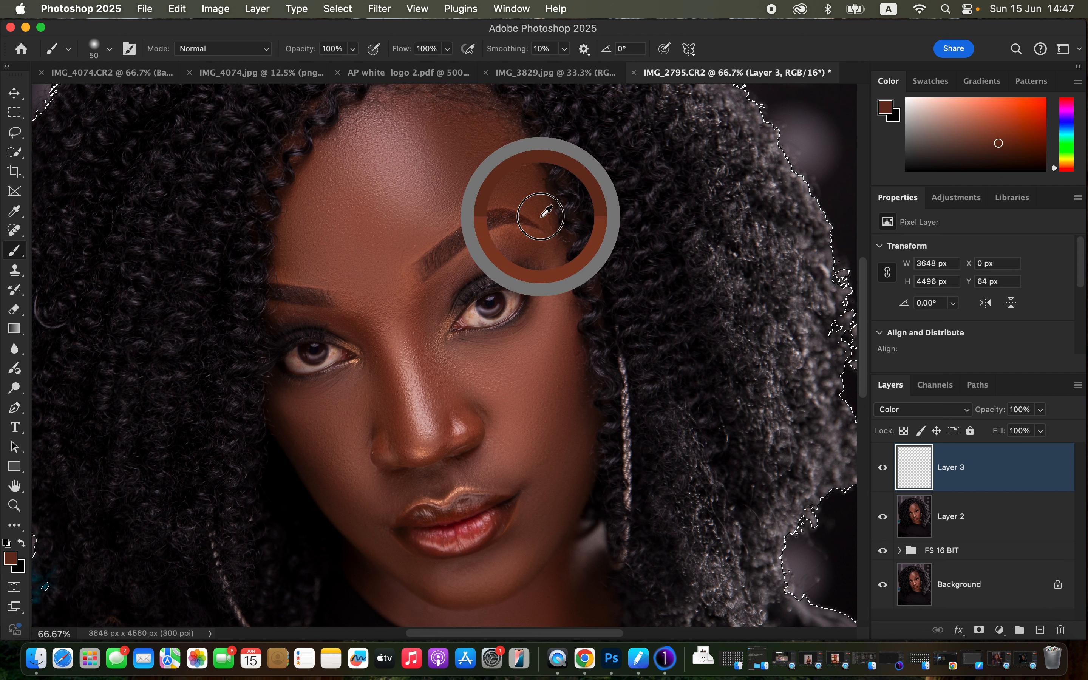
{"action": "left_click", "coordinate": [544, 218], "text": "alt"}
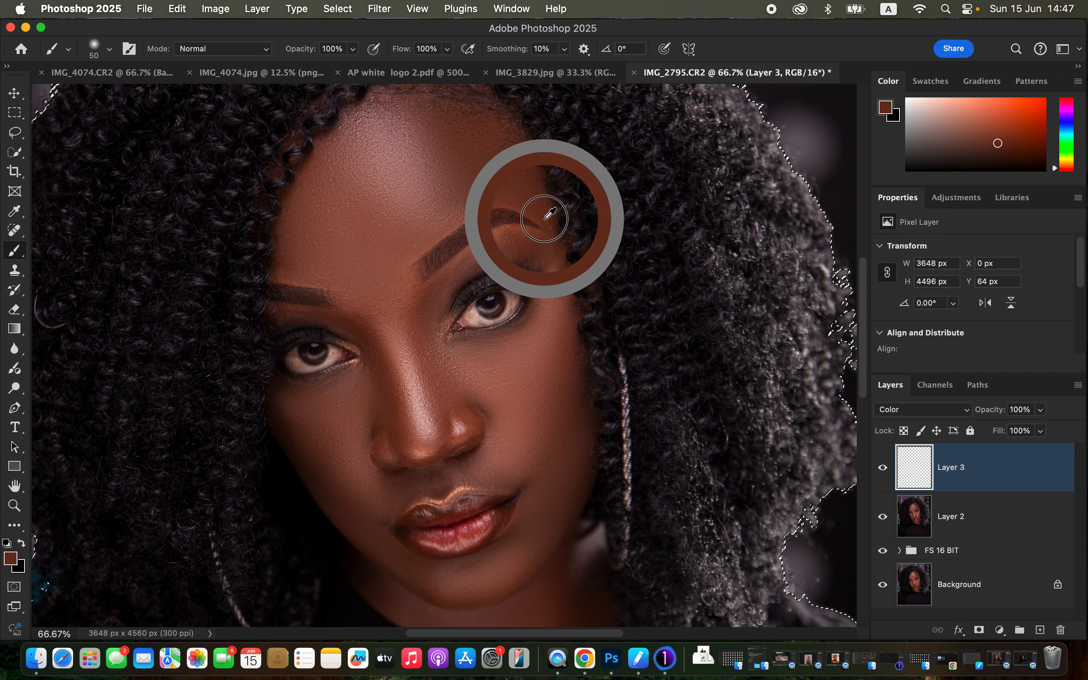
{"action": "left_click", "coordinate": [544, 219], "text": "alt"}
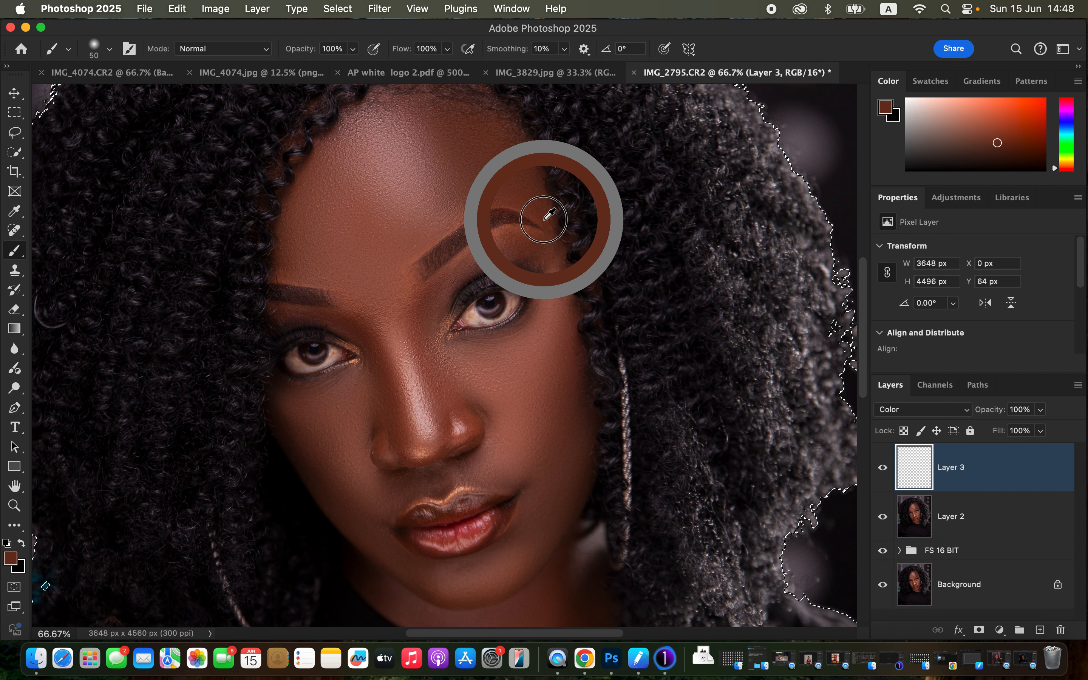
{"action": "left_click", "coordinate": [546, 222], "text": "alt"}
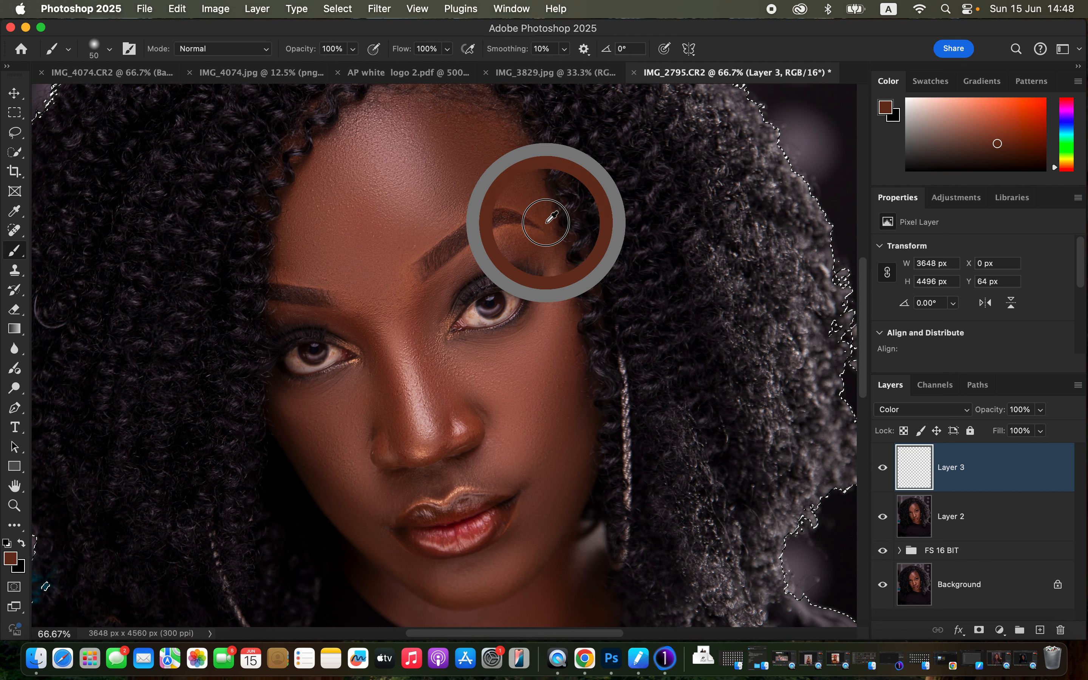
{"action": "left_click", "coordinate": [547, 220], "text": "alt"}
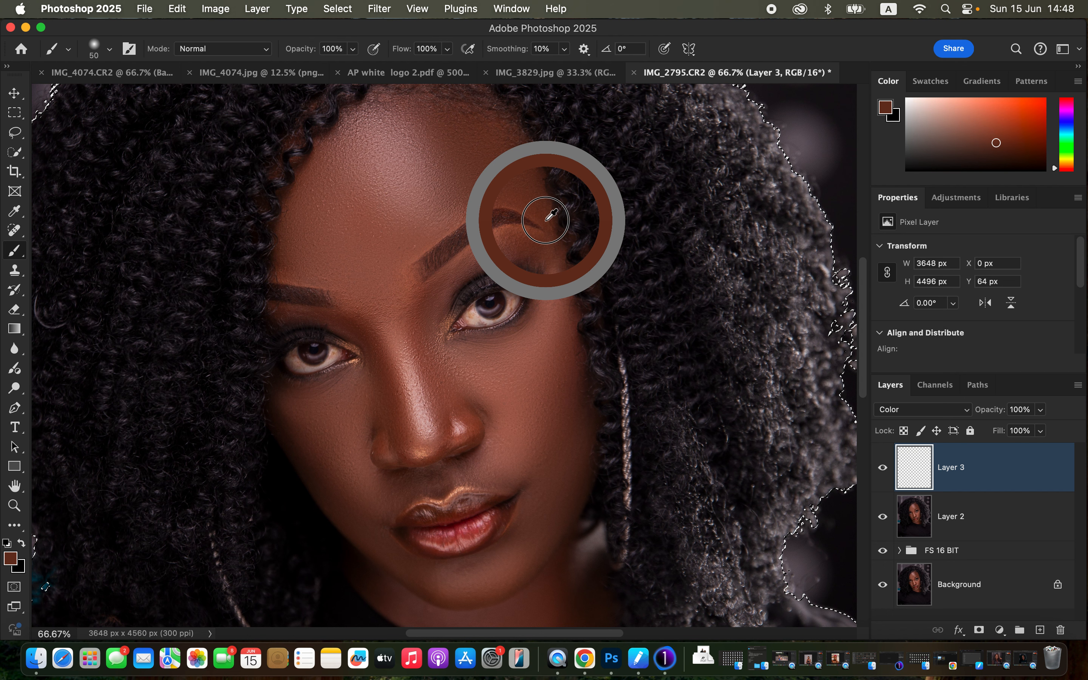
{"action": "left_click", "coordinate": [546, 221], "text": "alt"}
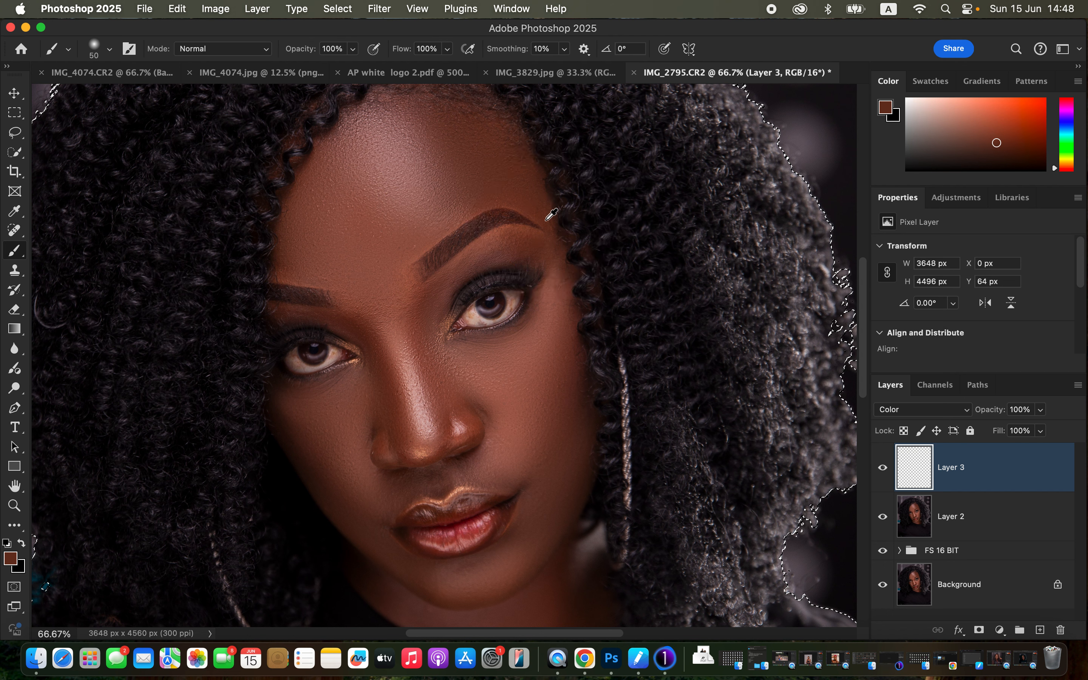
{"action": "left_click", "coordinate": [547, 221], "text": "alt"}
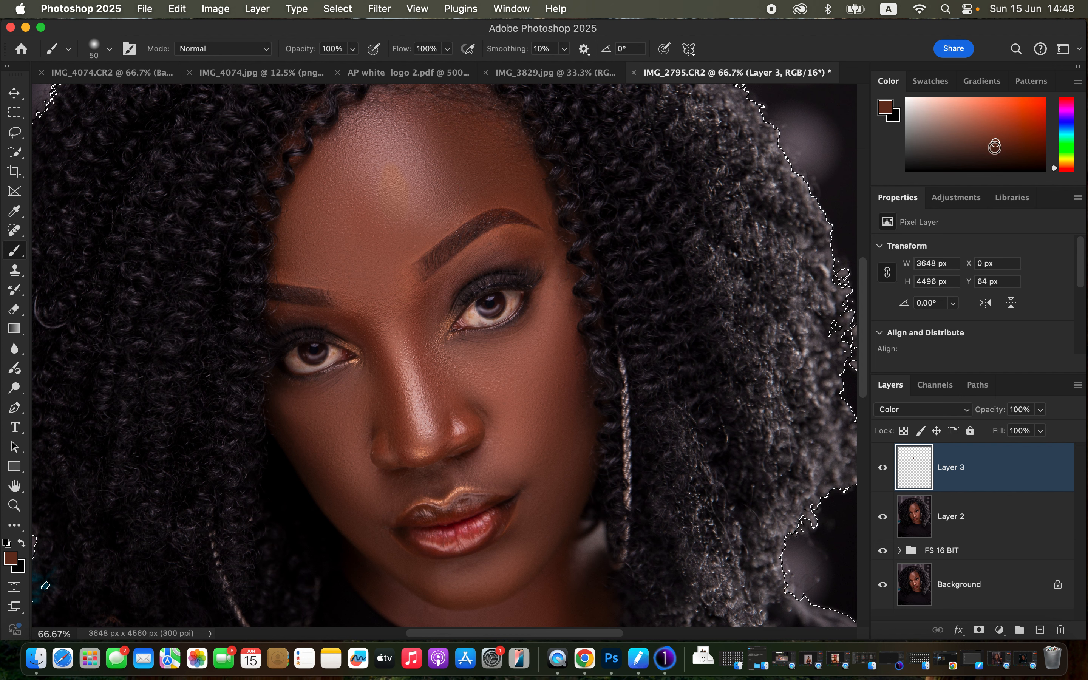
Step: Make the sampled foreground colour slightly brighter and more saturated, and paint a test stroke on the forehead
{"action": "left_click", "coordinate": [998, 144]}
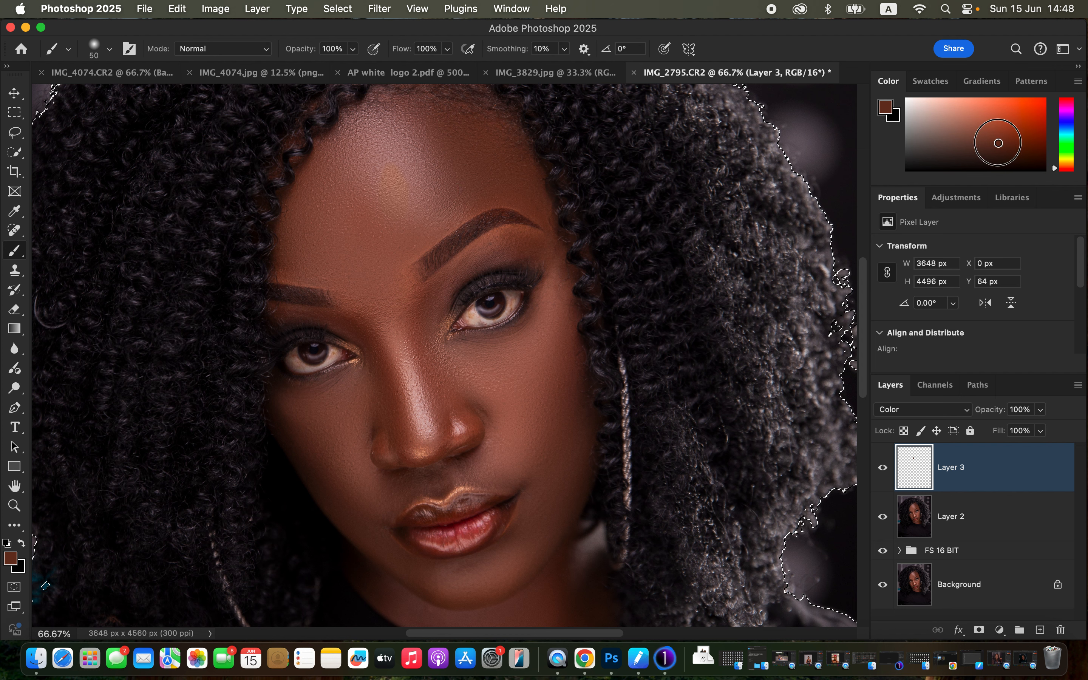
{"action": "left_click_drag", "start_coordinate": [998, 143], "coordinate": [1004, 141]}
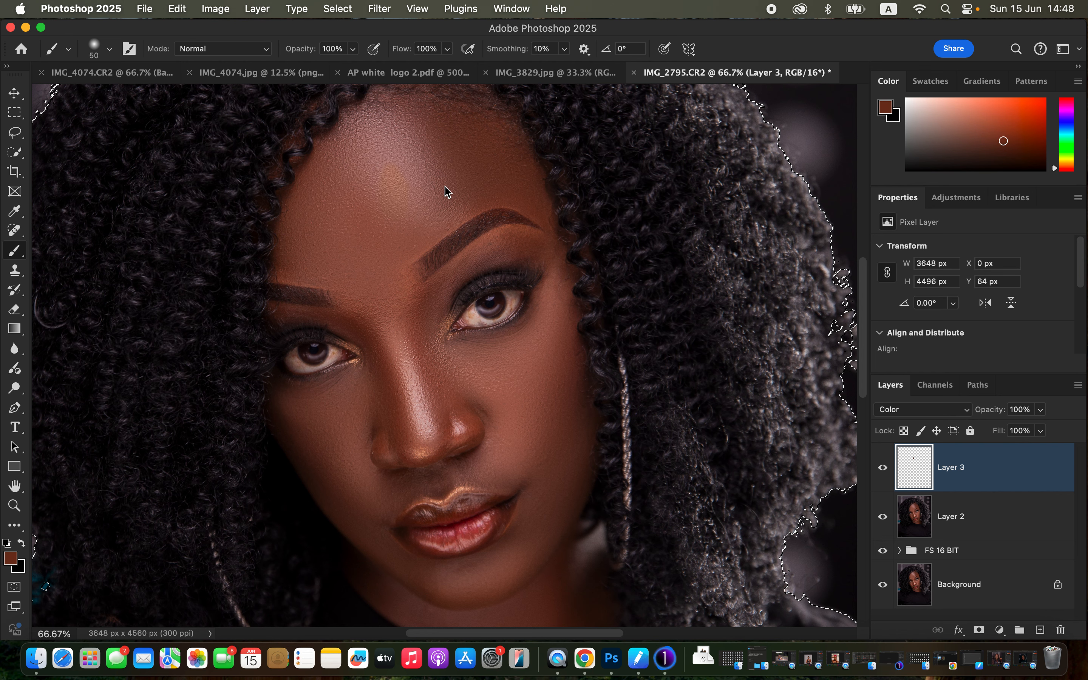
{"action": "mouse_move", "coordinate": [407, 201]}
{"action": "left_mouse_down"}
{"action": "mouse_move", "coordinate": [407, 168]}
{"action": "mouse_move", "coordinate": [396, 221]}
{"action": "left_mouse_up"}
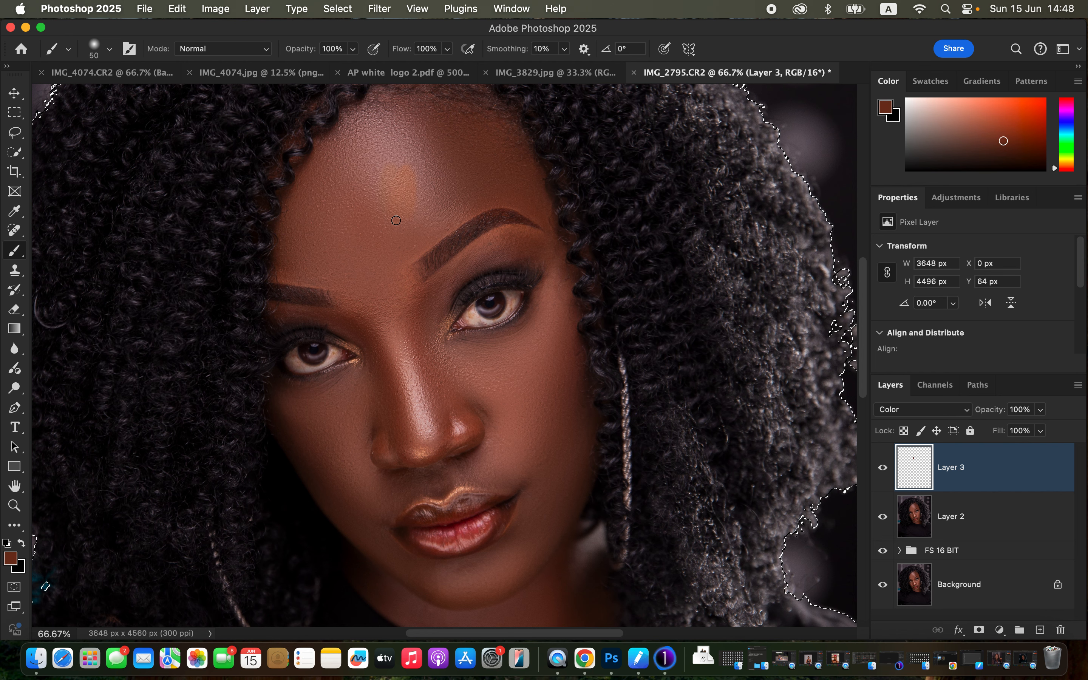
Step: Paint the skin tone over the face and neck on the Color layer, starting with a 250 px brush and reducing it to 100 px
{"action": "key", "text": "super+minus"}
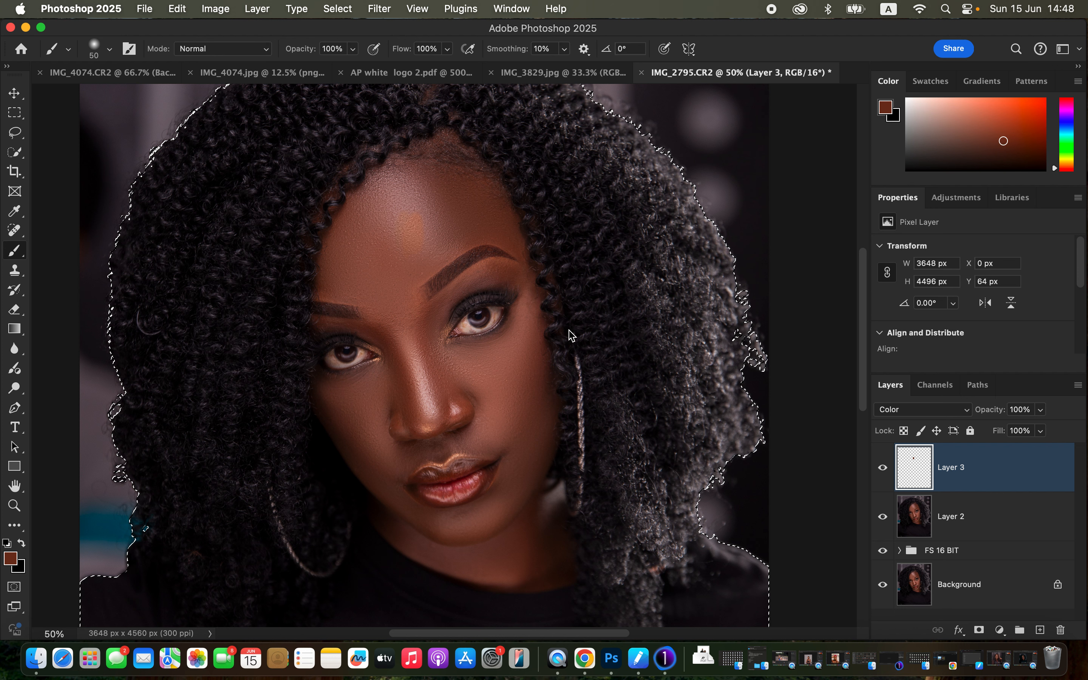
{"action": "key", "text": "bracketright"}
{"action": "key", "text": "bracketright"}
{"action": "key", "text": "bracketright"}
{"action": "key", "text": "bracketright"}
{"action": "key", "text": "bracketright"}
{"action": "key", "text": "bracketright"}
{"action": "key", "text": "bracketright"}
{"action": "key", "text": "bracketright"}
{"action": "key", "text": "bracketright"}
{"action": "key", "text": "bracketright"}
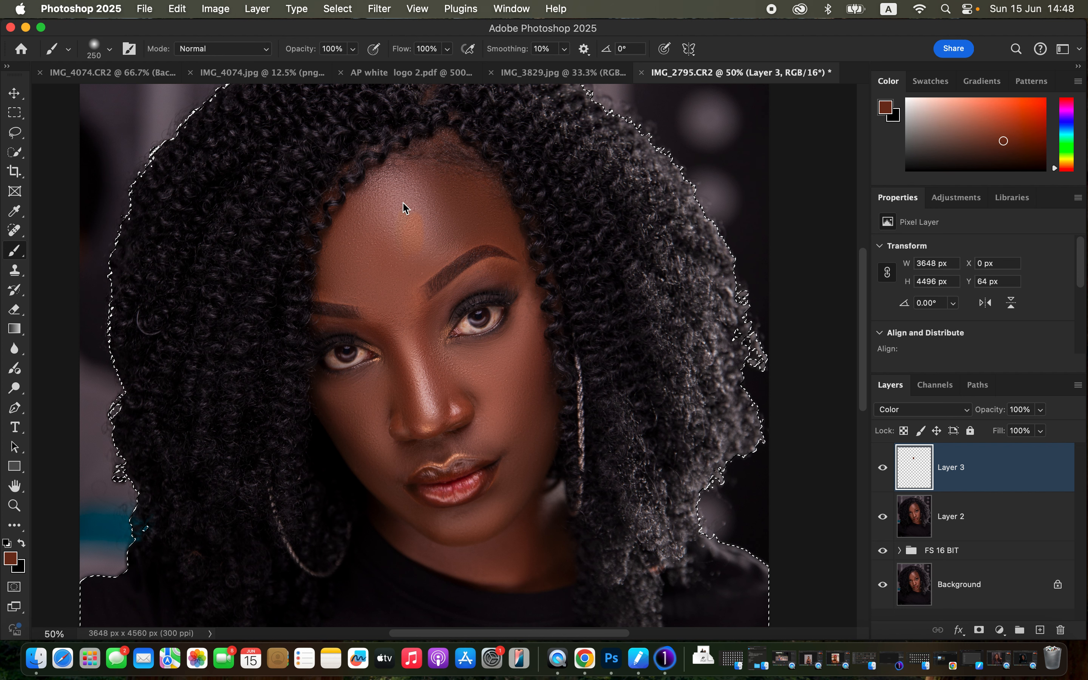
{"action": "mouse_move", "coordinate": [404, 207]}
{"action": "left_mouse_down"}
{"action": "mouse_move", "coordinate": [371, 261]}
{"action": "mouse_move", "coordinate": [396, 183]}
{"action": "mouse_move", "coordinate": [442, 181]}
{"action": "mouse_move", "coordinate": [449, 215]}
{"action": "mouse_move", "coordinate": [430, 176]}
{"action": "mouse_move", "coordinate": [448, 211]}
{"action": "mouse_move", "coordinate": [485, 208]}
{"action": "mouse_move", "coordinate": [486, 216]}
{"action": "mouse_move", "coordinate": [425, 192]}
{"action": "mouse_move", "coordinate": [382, 197]}
{"action": "mouse_move", "coordinate": [365, 242]}
{"action": "mouse_move", "coordinate": [434, 385]}
{"action": "mouse_move", "coordinate": [442, 370]}
{"action": "mouse_move", "coordinate": [497, 376]}
{"action": "mouse_move", "coordinate": [514, 409]}
{"action": "mouse_move", "coordinate": [512, 395]}
{"action": "mouse_move", "coordinate": [482, 375]}
{"action": "mouse_move", "coordinate": [400, 405]}
{"action": "mouse_move", "coordinate": [375, 392]}
{"action": "mouse_move", "coordinate": [373, 416]}
{"action": "mouse_move", "coordinate": [416, 410]}
{"action": "mouse_move", "coordinate": [435, 436]}
{"action": "mouse_move", "coordinate": [499, 427]}
{"action": "mouse_move", "coordinate": [513, 395]}
{"action": "mouse_move", "coordinate": [527, 444]}
{"action": "mouse_move", "coordinate": [518, 500]}
{"action": "mouse_move", "coordinate": [521, 516]}
{"action": "mouse_move", "coordinate": [531, 477]}
{"action": "mouse_move", "coordinate": [543, 520]}
{"action": "mouse_move", "coordinate": [518, 547]}
{"action": "mouse_move", "coordinate": [516, 519]}
{"action": "mouse_move", "coordinate": [501, 507]}
{"action": "mouse_move", "coordinate": [460, 525]}
{"action": "mouse_move", "coordinate": [426, 523]}
{"action": "mouse_move", "coordinate": [395, 498]}
{"action": "mouse_move", "coordinate": [364, 439]}
{"action": "mouse_move", "coordinate": [377, 451]}
{"action": "mouse_move", "coordinate": [464, 430]}
{"action": "mouse_move", "coordinate": [431, 439]}
{"action": "mouse_move", "coordinate": [482, 409]}
{"action": "mouse_move", "coordinate": [513, 366]}
{"action": "mouse_move", "coordinate": [513, 347]}
{"action": "mouse_move", "coordinate": [524, 514]}
{"action": "mouse_move", "coordinate": [497, 555]}
{"action": "mouse_move", "coordinate": [451, 554]}
{"action": "mouse_move", "coordinate": [540, 567]}
{"action": "mouse_move", "coordinate": [515, 486]}
{"action": "mouse_move", "coordinate": [487, 444]}
{"action": "mouse_move", "coordinate": [340, 383]}
{"action": "mouse_move", "coordinate": [330, 403]}
{"action": "mouse_move", "coordinate": [359, 459]}
{"action": "mouse_move", "coordinate": [428, 394]}
{"action": "mouse_move", "coordinate": [510, 377]}
{"action": "mouse_move", "coordinate": [532, 304]}
{"action": "mouse_move", "coordinate": [513, 417]}
{"action": "mouse_move", "coordinate": [354, 281]}
{"action": "mouse_move", "coordinate": [366, 297]}
{"action": "mouse_move", "coordinate": [345, 253]}
{"action": "mouse_move", "coordinate": [408, 340]}
{"action": "mouse_move", "coordinate": [432, 221]}
{"action": "mouse_move", "coordinate": [450, 247]}
{"action": "mouse_move", "coordinate": [508, 238]}
{"action": "mouse_move", "coordinate": [476, 184]}
{"action": "mouse_move", "coordinate": [411, 178]}
{"action": "mouse_move", "coordinate": [405, 359]}
{"action": "mouse_move", "coordinate": [349, 380]}
{"action": "mouse_move", "coordinate": [338, 410]}
{"action": "mouse_move", "coordinate": [413, 449]}
{"action": "mouse_move", "coordinate": [508, 415]}
{"action": "left_mouse_up"}
{"action": "key", "text": "bracketleft"}
{"action": "key", "text": "bracketleft"}
{"action": "key", "text": "bracketleft"}
{"action": "key", "text": "bracketleft"}
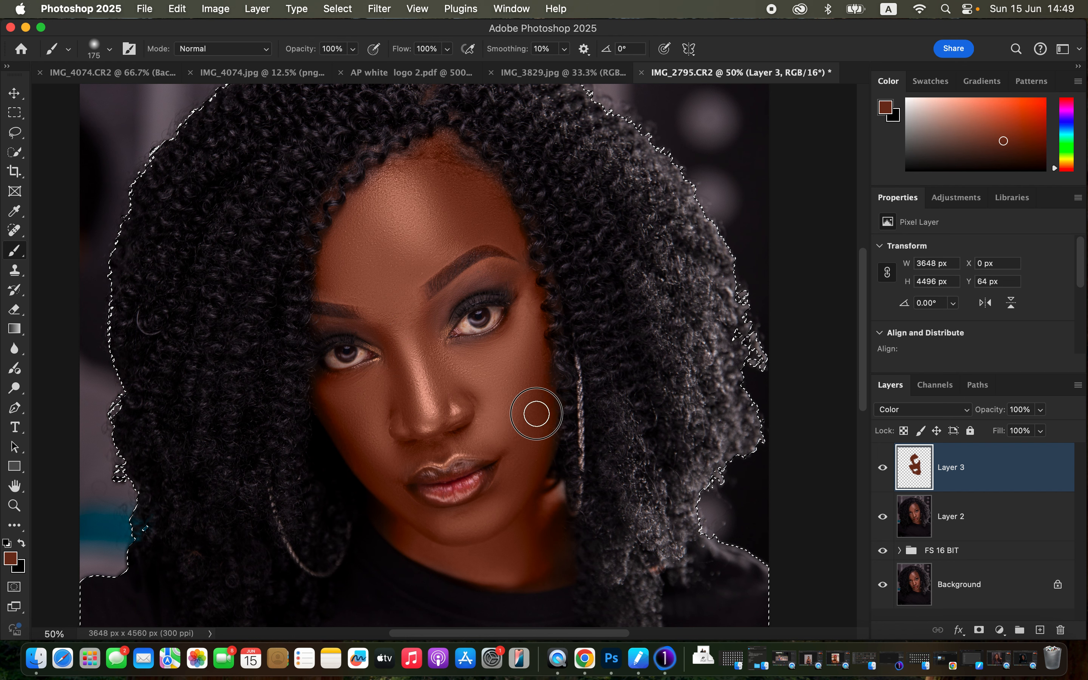
{"action": "key", "text": "bracketleft"}
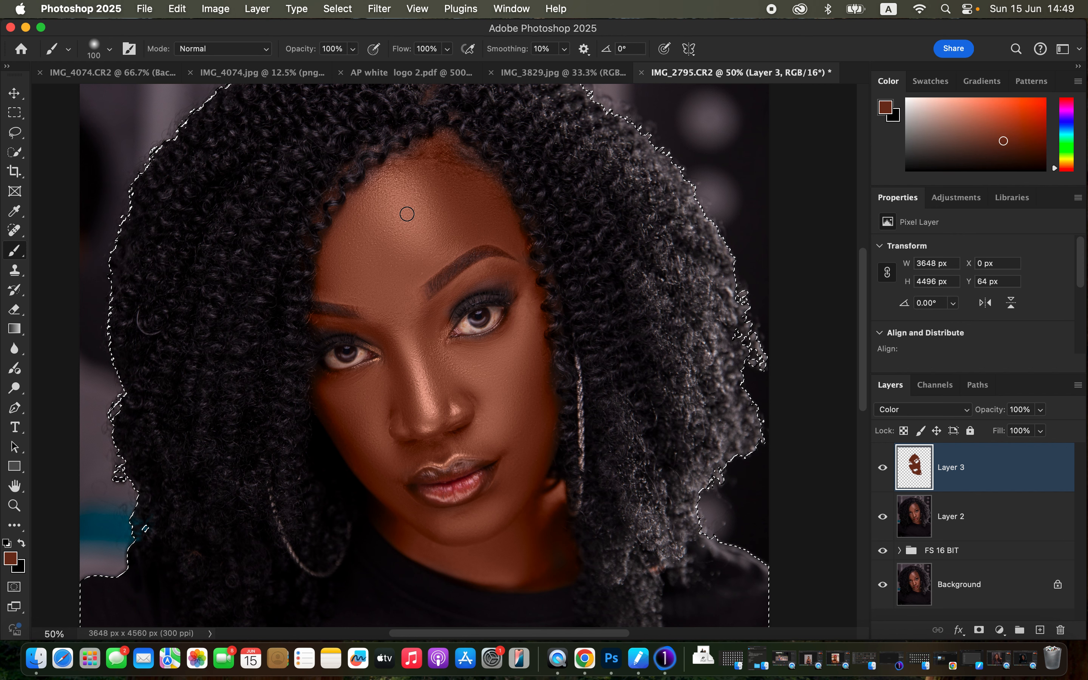
Step: Switch to the Eraser tool and deselect the subject
{"action": "key", "text": "super+minus"}
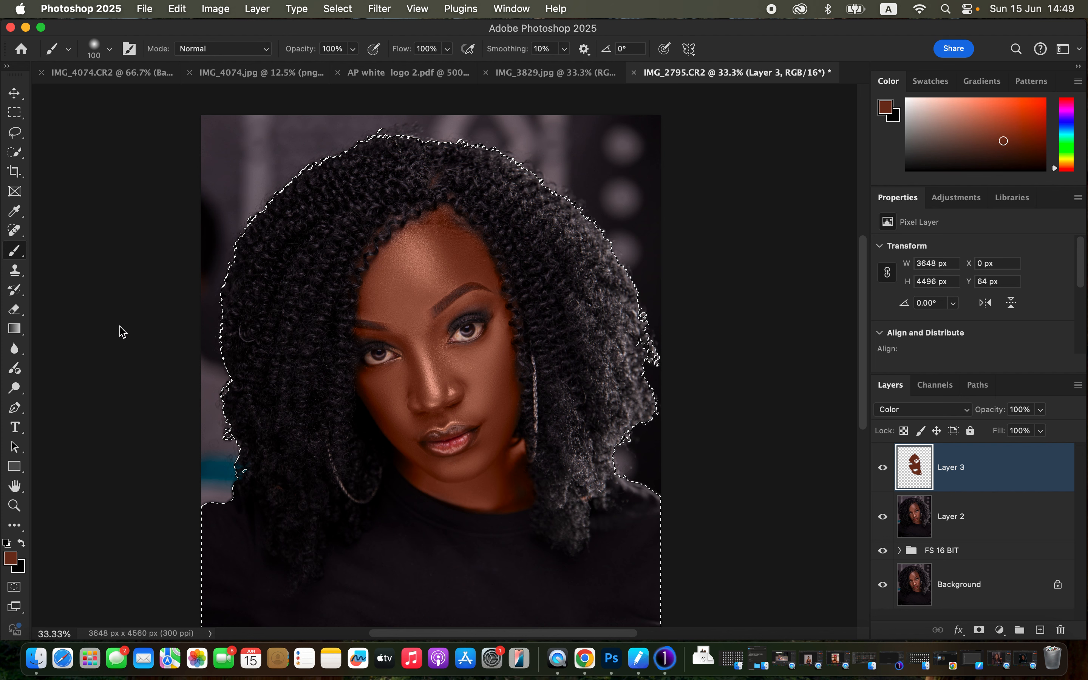
{"action": "left_click", "coordinate": [16, 308]}
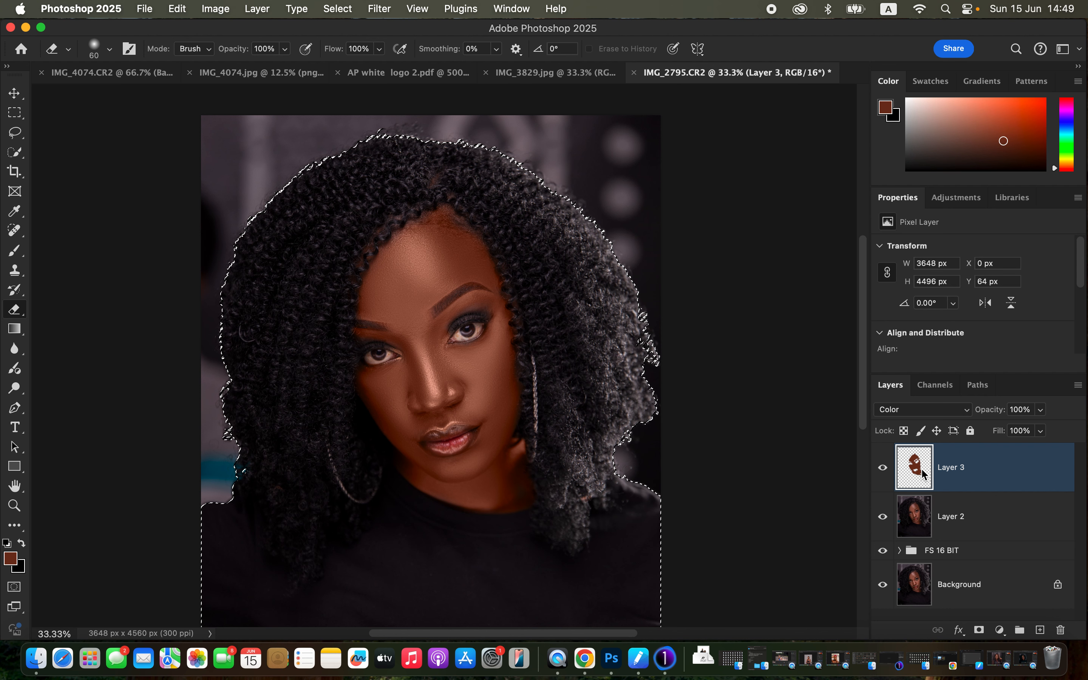
{"action": "key", "text": "super+d"}
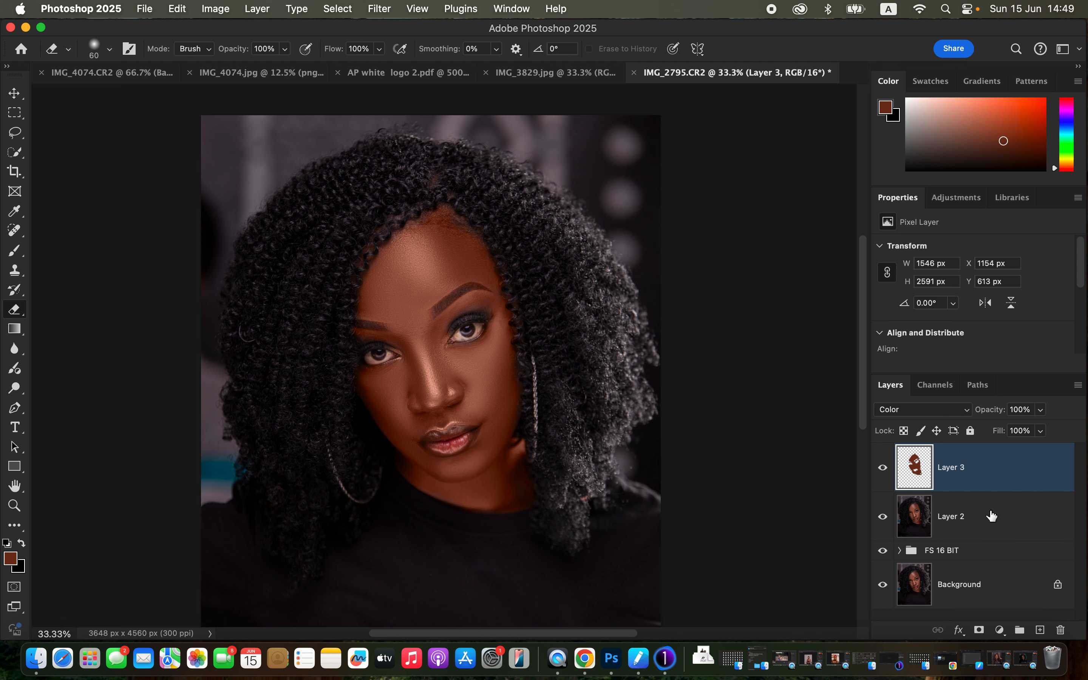
Step: Add a Hue/Saturation adjustment layer above the painted skin layer and switch its colour range to Reds
{"action": "left_click", "coordinate": [1000, 630]}
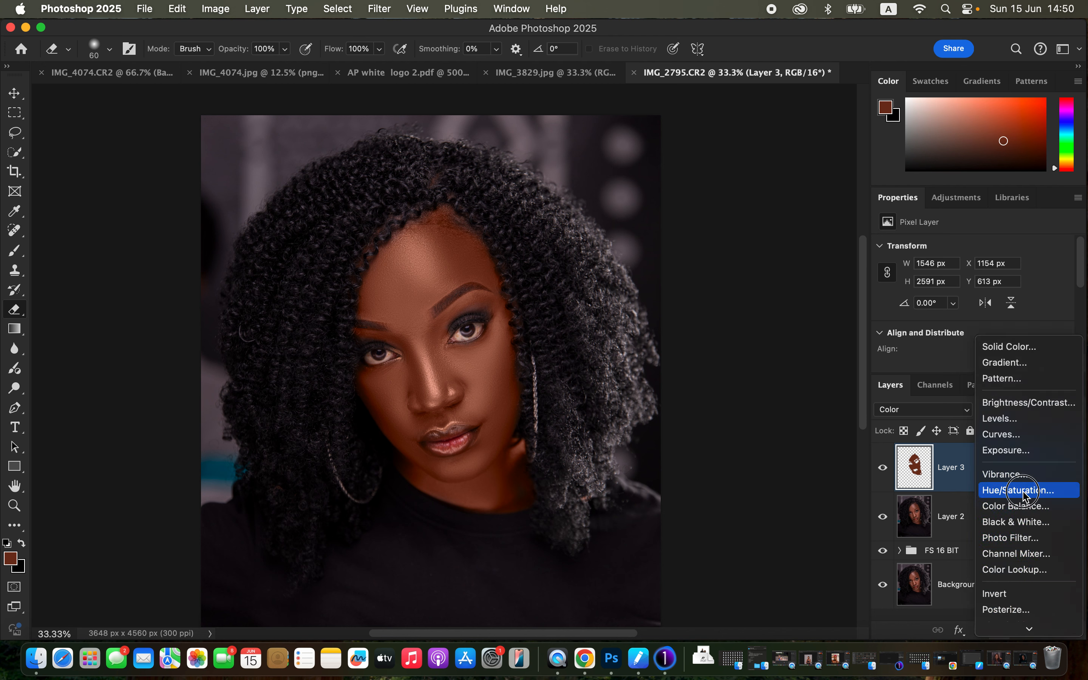
{"action": "left_click", "coordinate": [1008, 487]}
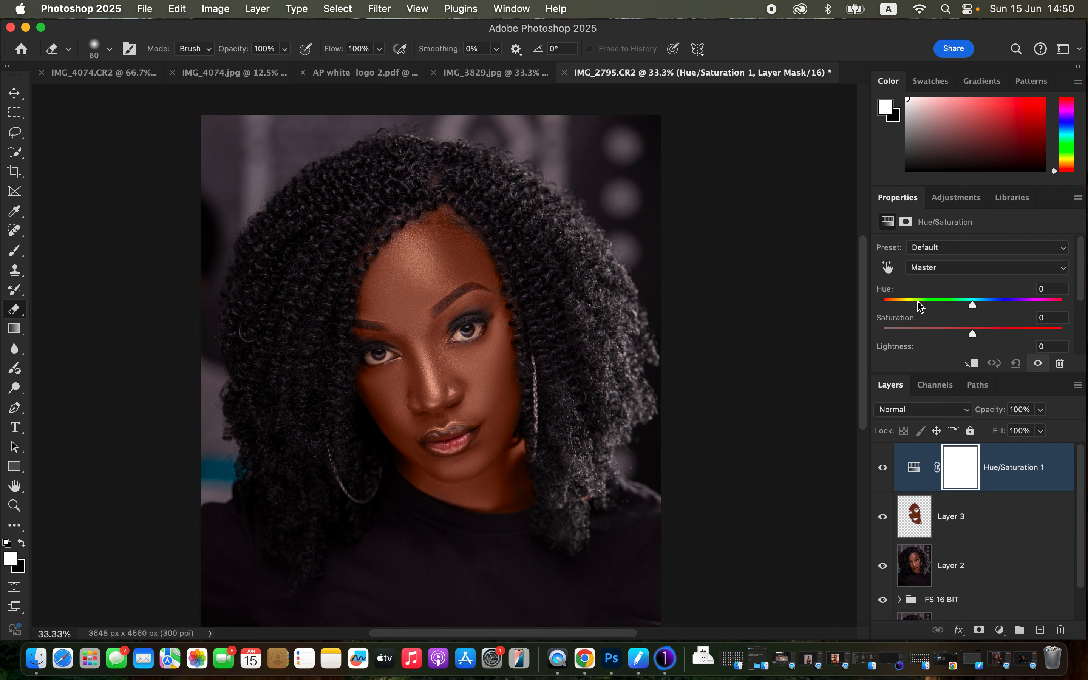
{"action": "left_click_drag", "start_coordinate": [974, 309], "coordinate": [967, 306]}
{"action": "mouse_move", "coordinate": [969, 305]}
{"action": "left_mouse_down"}
{"action": "mouse_move", "coordinate": [982, 307]}
{"action": "mouse_move", "coordinate": [973, 307]}
{"action": "left_mouse_up"}
{"action": "left_click", "coordinate": [962, 268]}
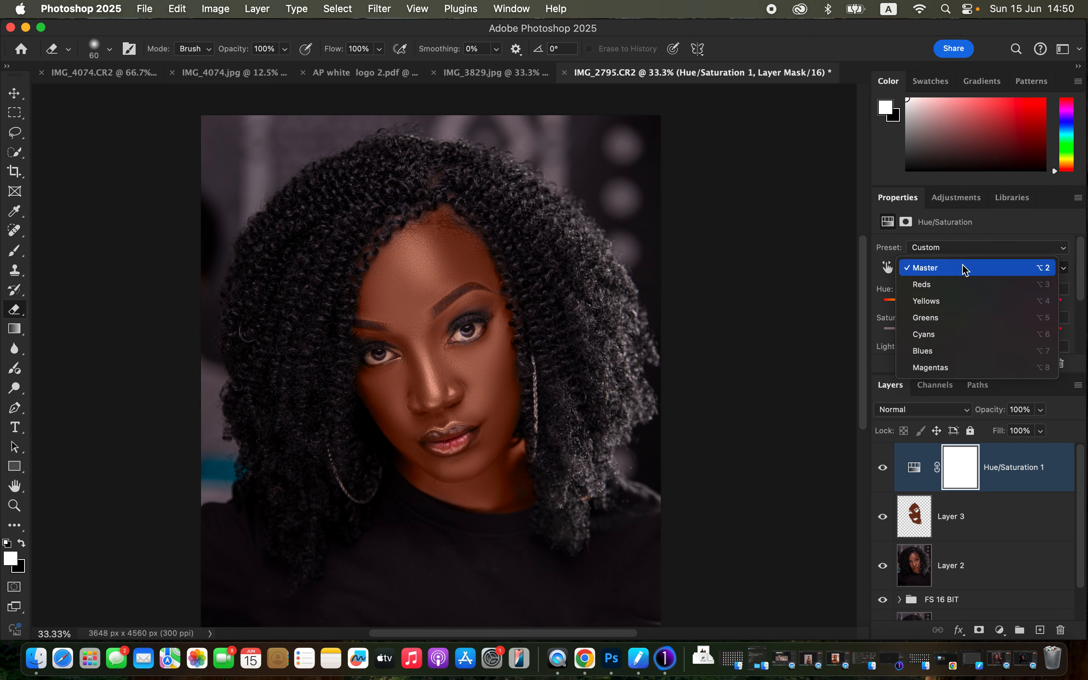
{"action": "left_click", "coordinate": [963, 291]}
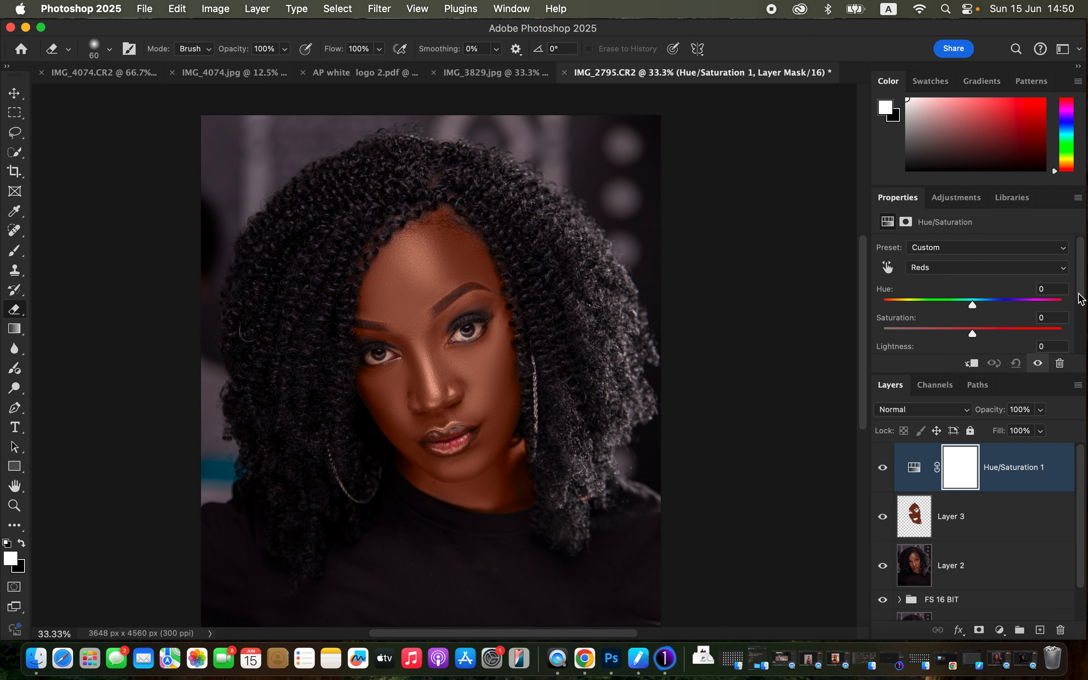
Step: Set the Reds lightness to -21 in the Hue/Saturation adjustment
{"action": "left_click_drag", "start_coordinate": [1081, 291], "coordinate": [1085, 325]}
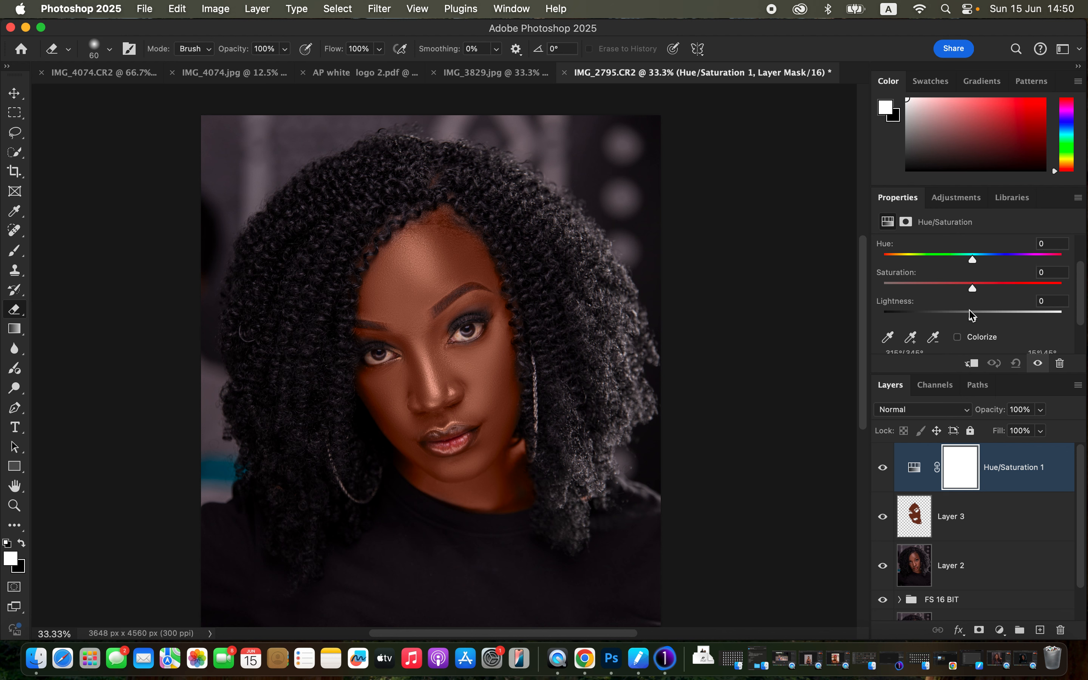
{"action": "left_click", "coordinate": [974, 321]}
{"action": "left_click_drag", "start_coordinate": [973, 320], "coordinate": [956, 321]}
Step: Add a Black & White adjustment layer in Multiply mode at 7% opacity and compare the image with and without it
{"action": "left_click", "coordinate": [1001, 630]}
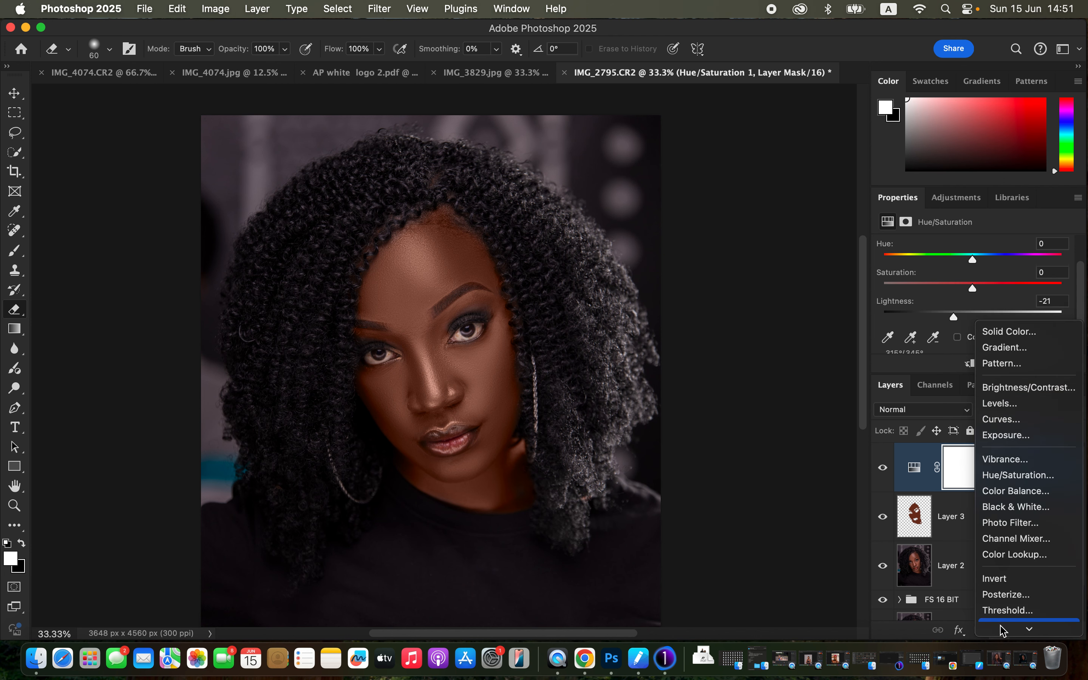
{"action": "left_click", "coordinate": [1017, 491]}
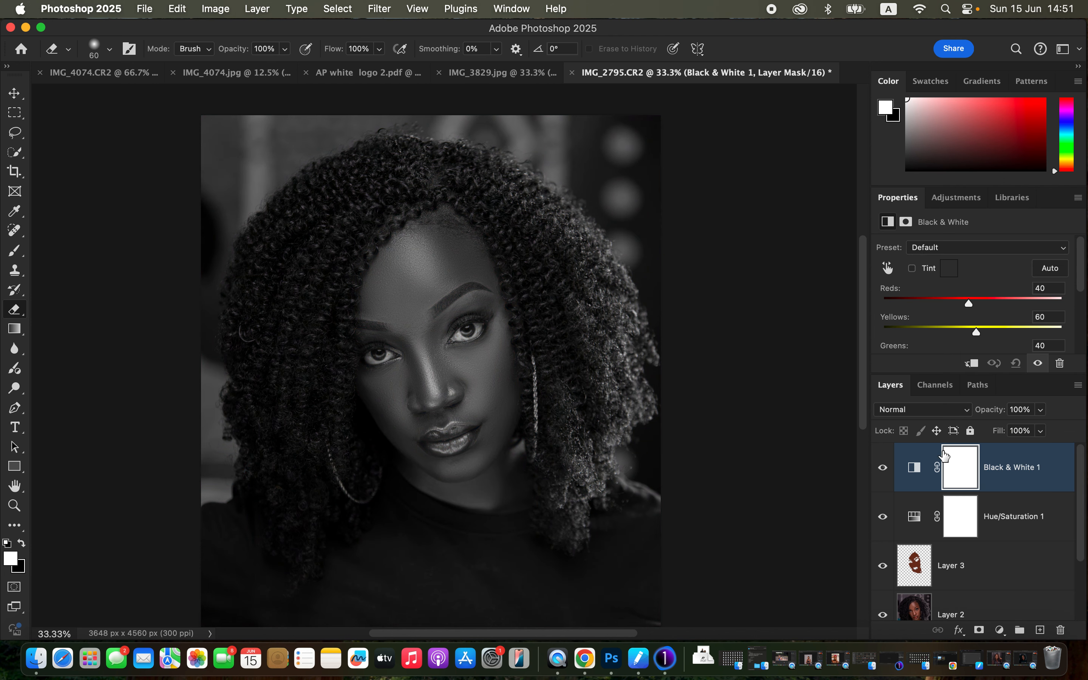
{"action": "left_click", "coordinate": [941, 414]}
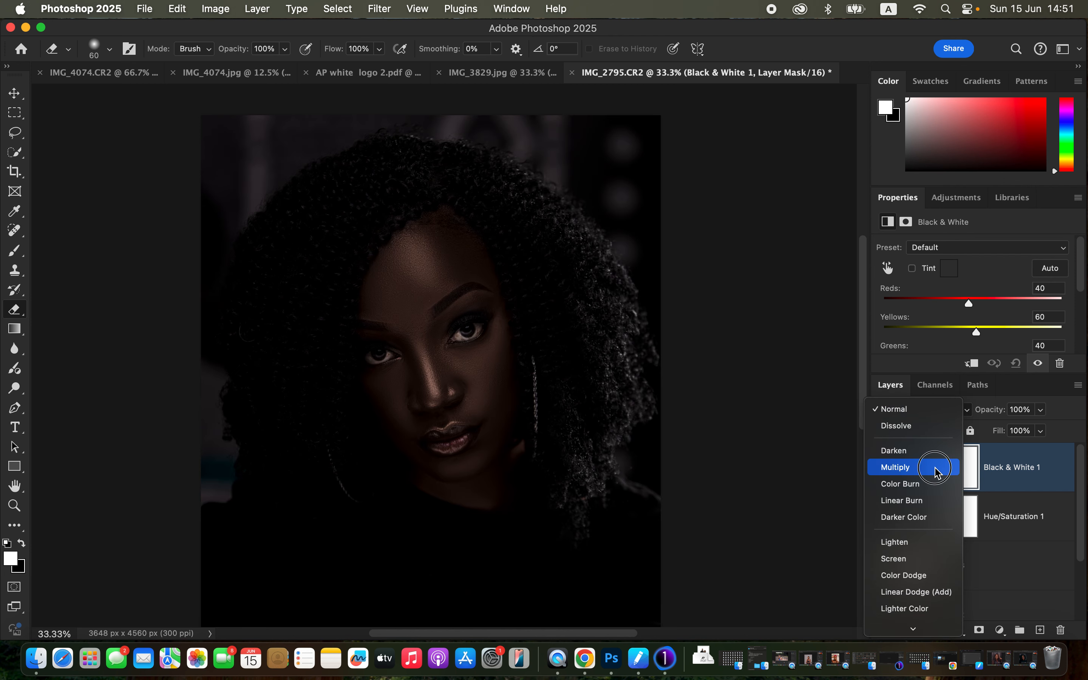
{"action": "left_click", "coordinate": [937, 468]}
{"action": "left_click", "coordinate": [1041, 409]}
{"action": "left_click_drag", "start_coordinate": [1044, 430], "coordinate": [977, 440]}
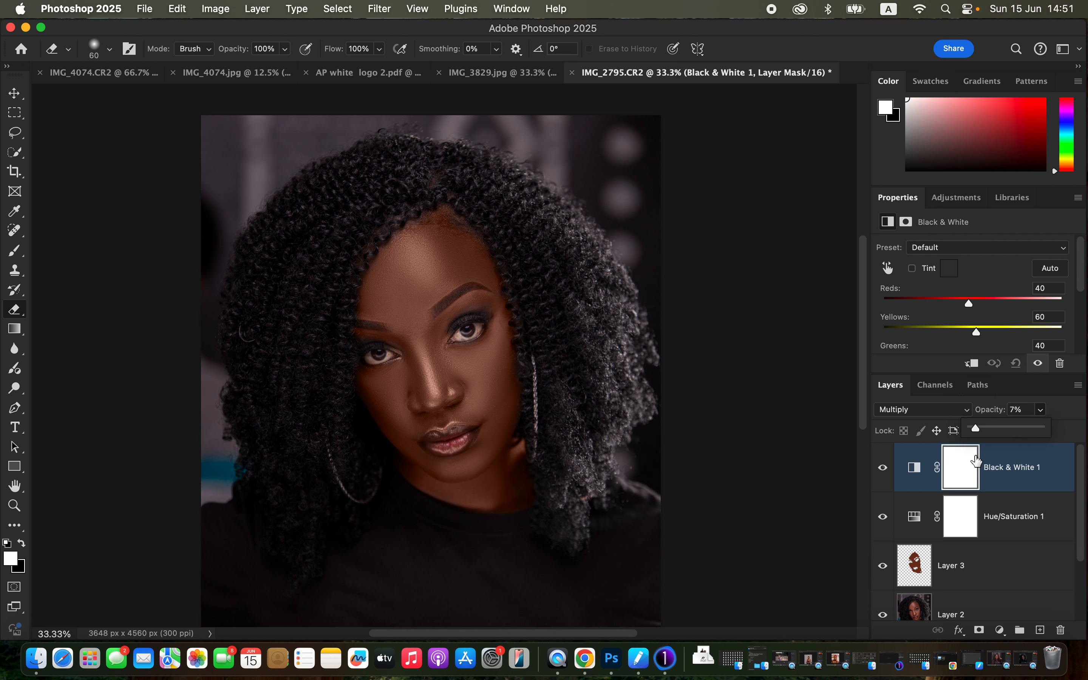
{"action": "left_click", "coordinate": [886, 475]}
{"action": "left_click", "coordinate": [887, 476]}
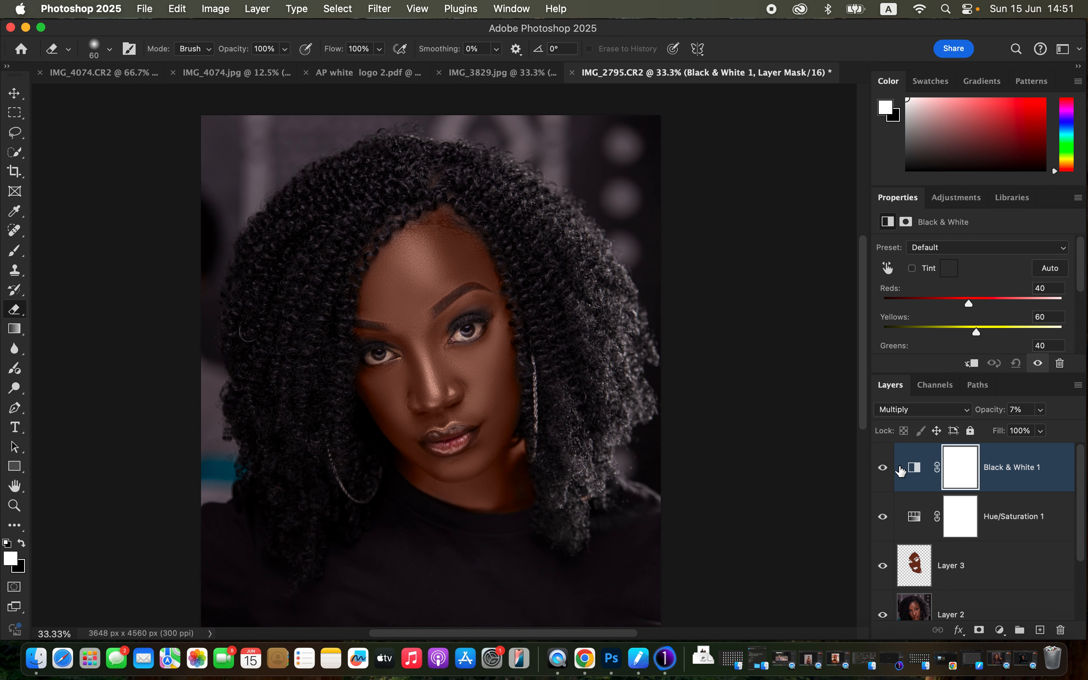
Step: Add a Selective Color adjustment layer with Cyan at +8% in the Blacks, and compare the image with and without it
{"action": "key", "text": "super+minus"}
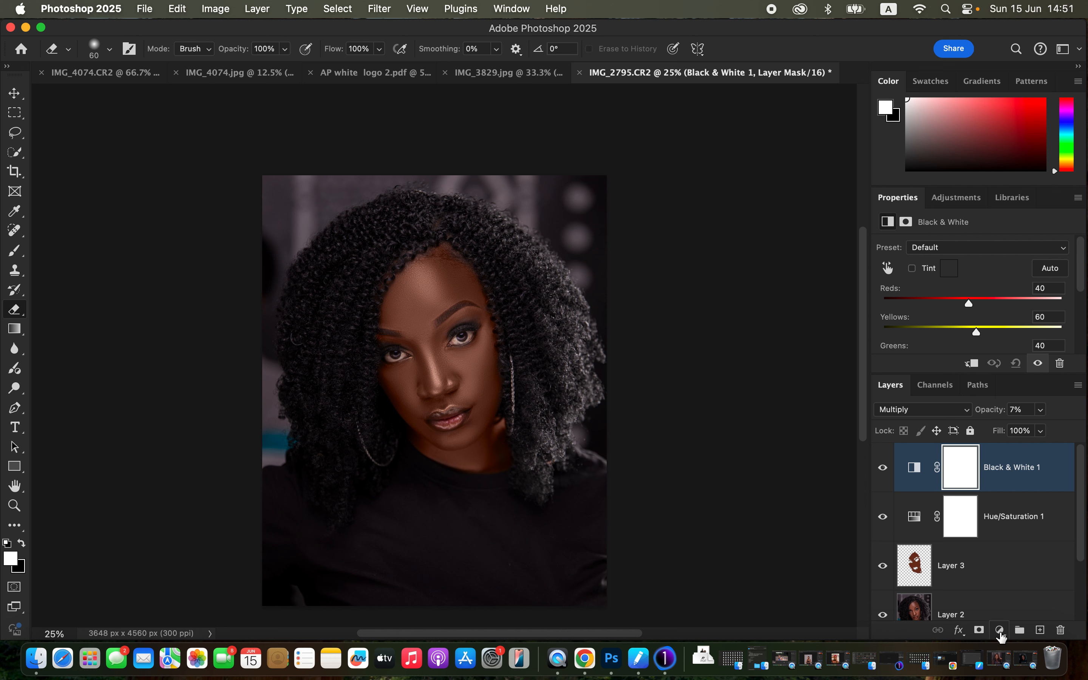
{"action": "left_click", "coordinate": [1001, 631]}
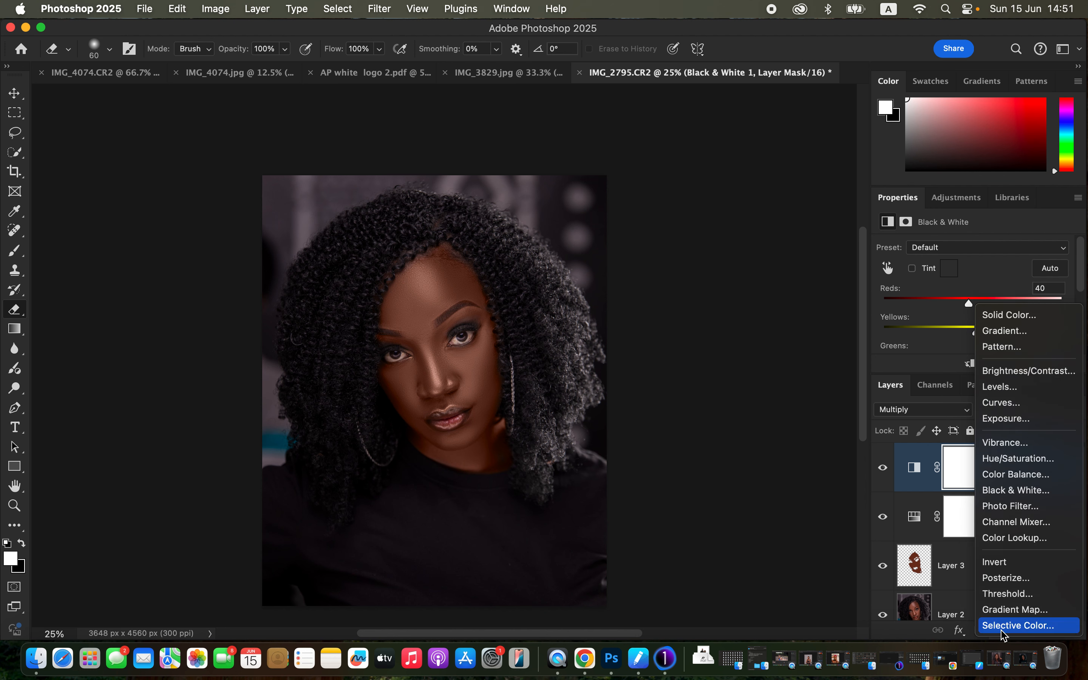
{"action": "left_click", "coordinate": [1004, 632]}
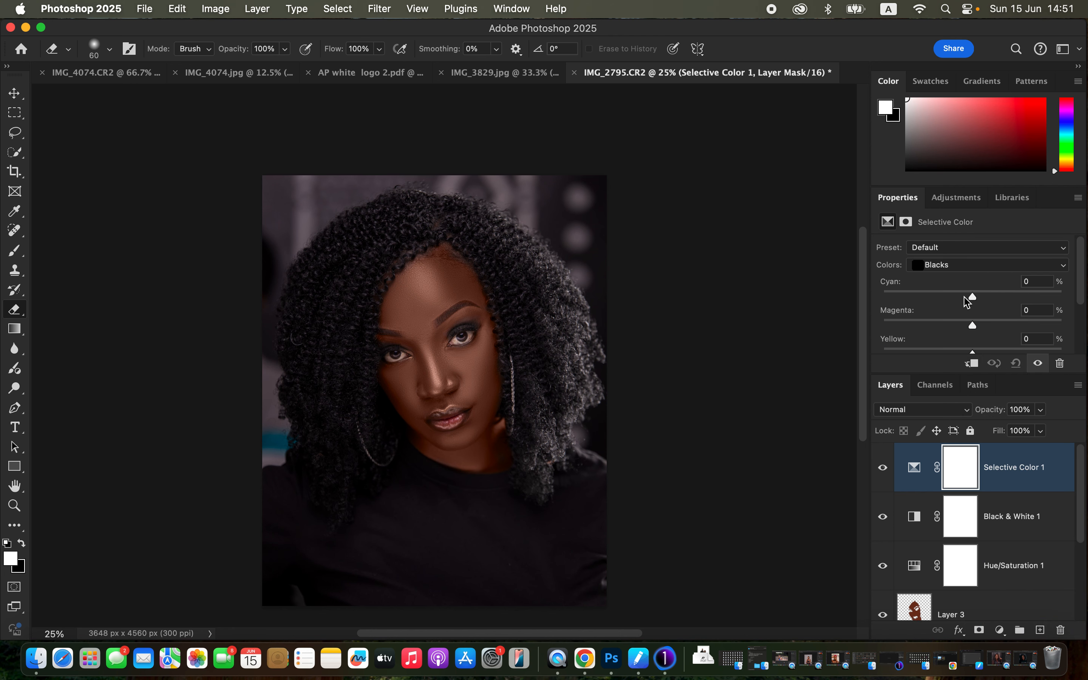
{"action": "left_click", "coordinate": [971, 265]}
{"action": "left_click", "coordinate": [971, 265]}
{"action": "left_click_drag", "start_coordinate": [977, 300], "coordinate": [982, 300]}
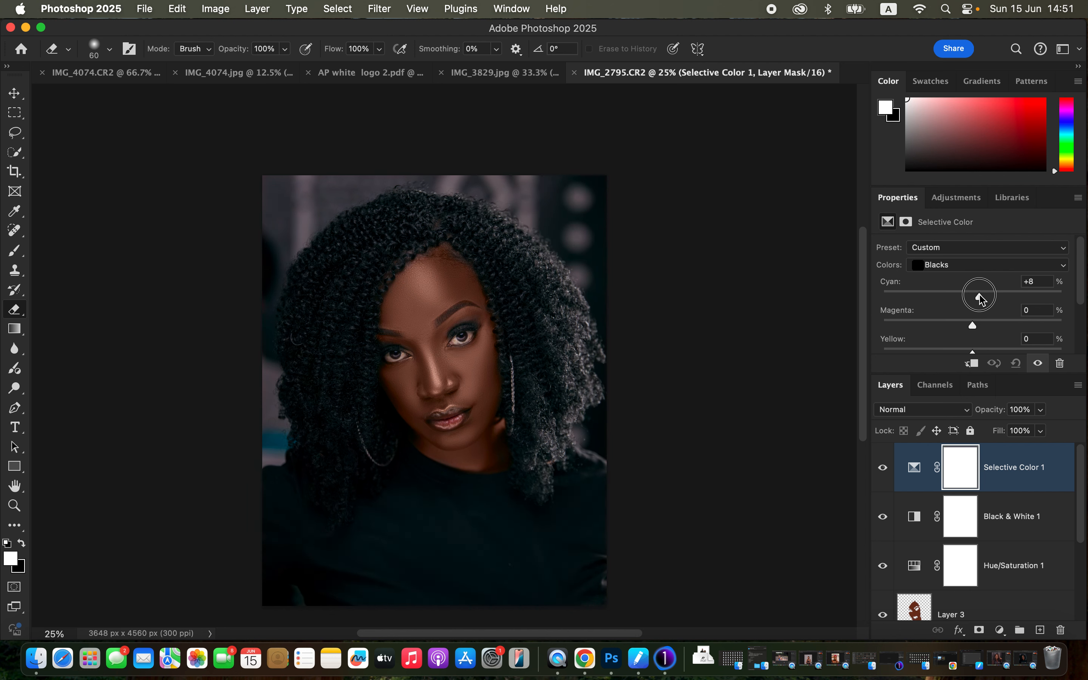
{"action": "left_click_drag", "start_coordinate": [982, 300], "coordinate": [984, 300]}
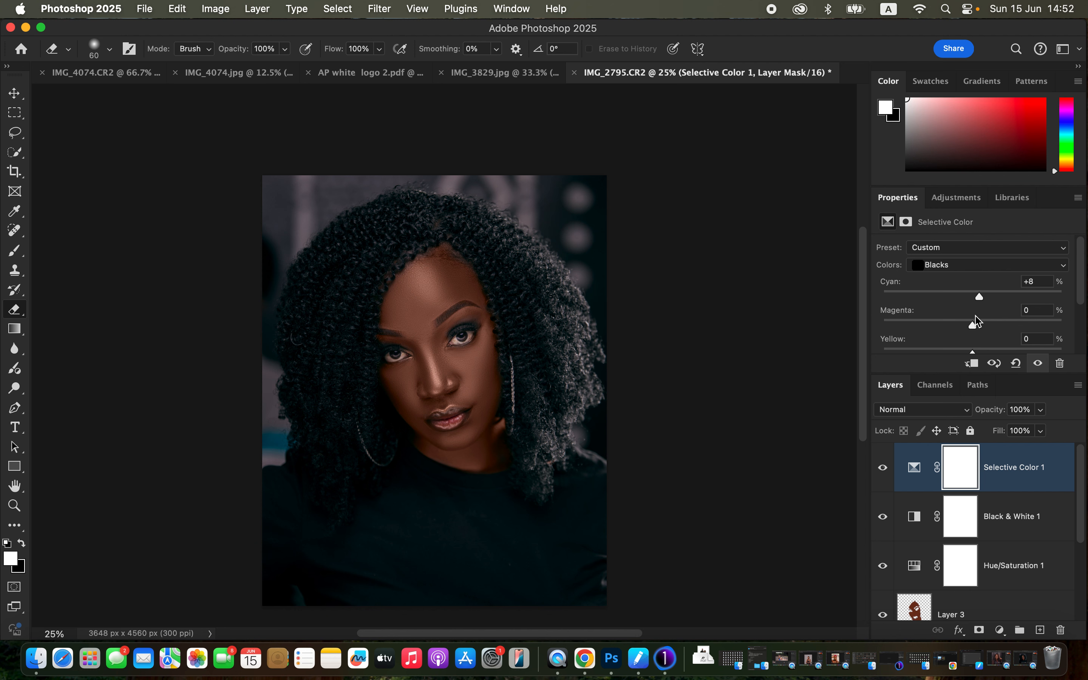
{"action": "left_click", "coordinate": [882, 470]}
{"action": "left_click", "coordinate": [883, 470]}
Step: Add a second Hue/Saturation adjustment layer with master saturation at -78 and invert its mask to black
{"action": "left_click", "coordinate": [1001, 629]}
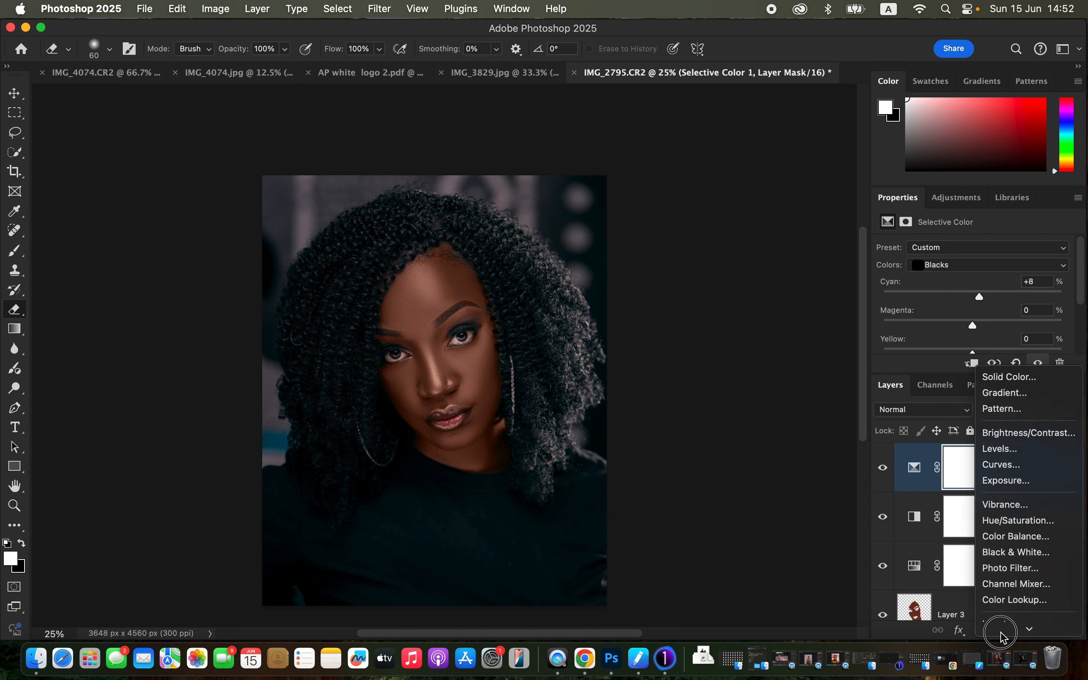
{"action": "left_click", "coordinate": [1029, 465]}
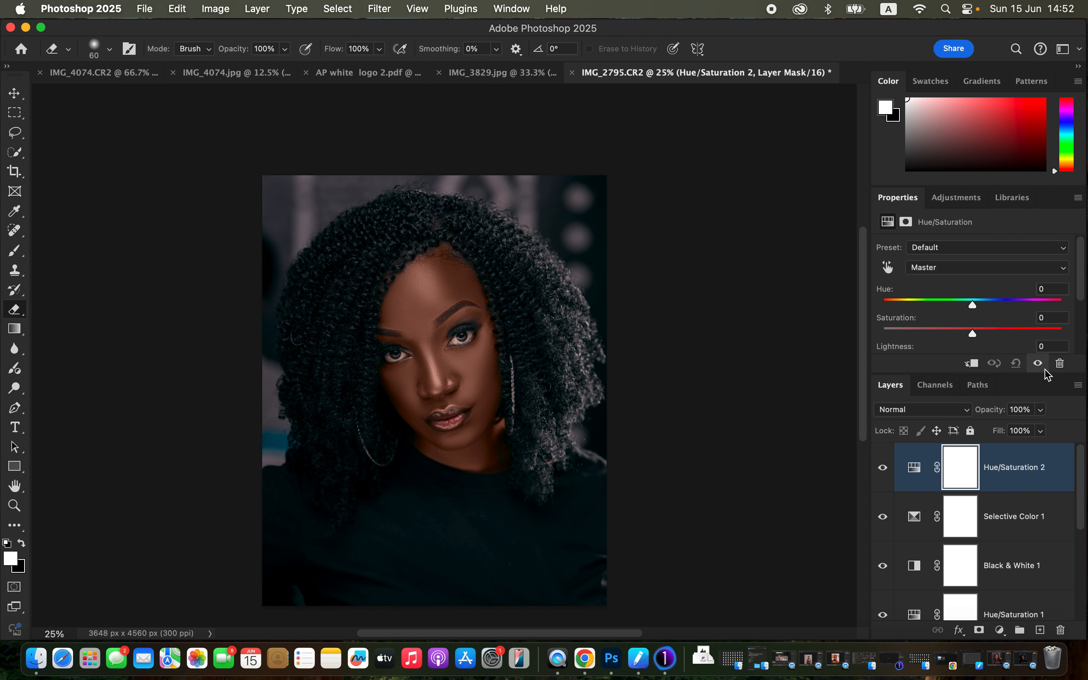
{"action": "scroll", "coordinate": [1084, 299], "scroll_direction": "down", "scroll_amount": 1}
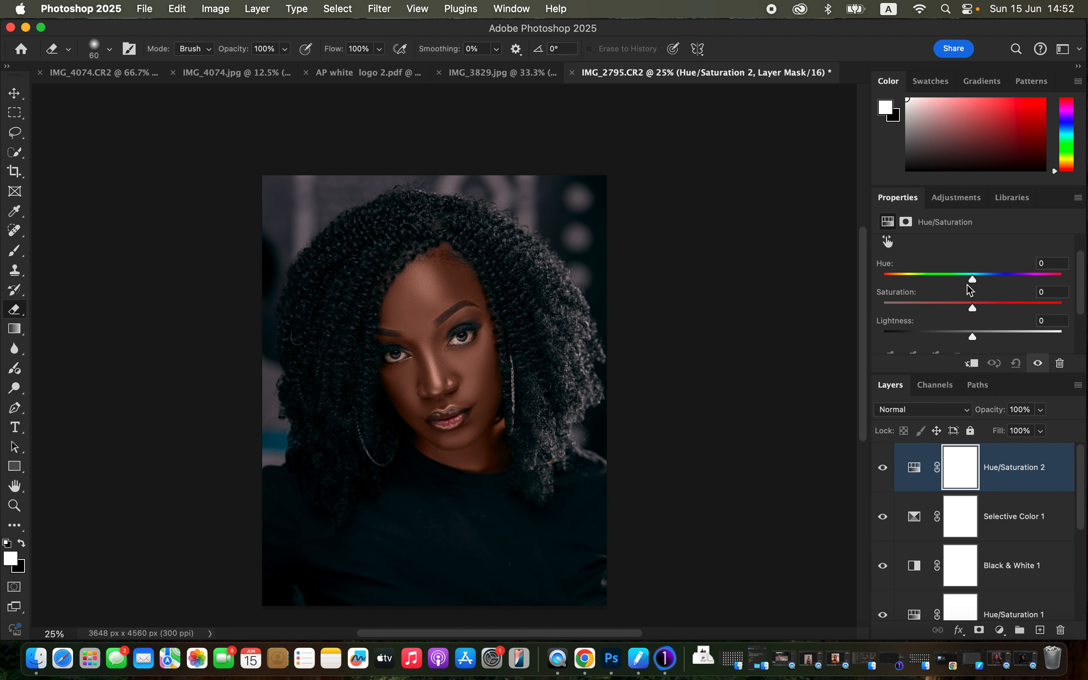
{"action": "scroll", "coordinate": [1082, 288], "scroll_direction": "up", "scroll_amount": 2}
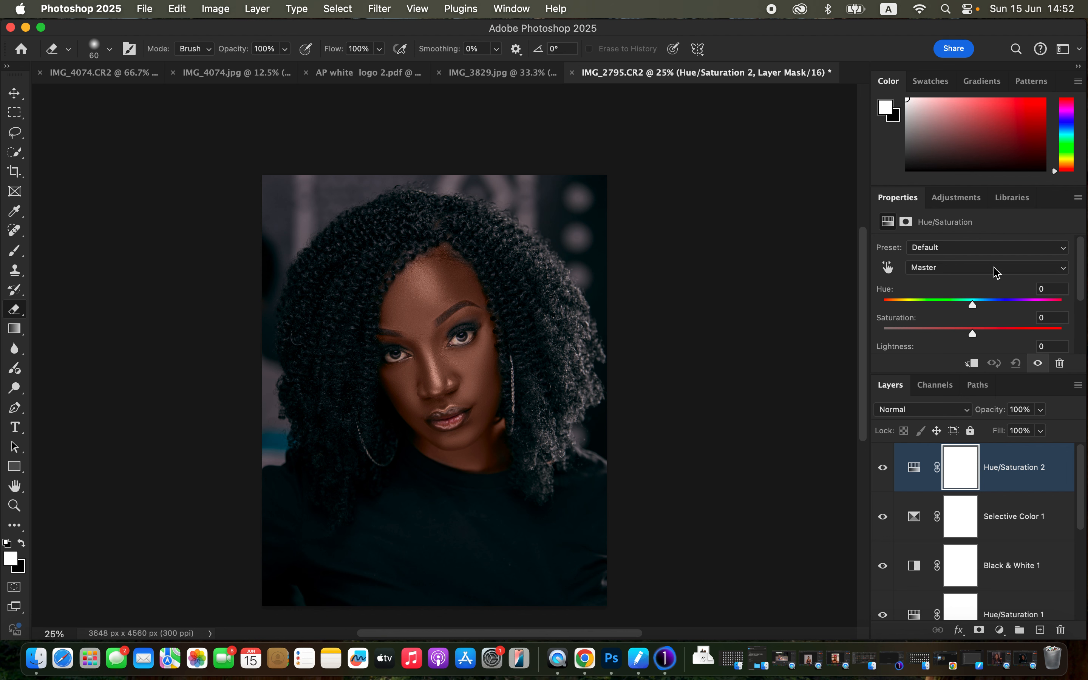
{"action": "left_click", "coordinate": [967, 338]}
{"action": "left_click_drag", "start_coordinate": [943, 338], "coordinate": [905, 341]}
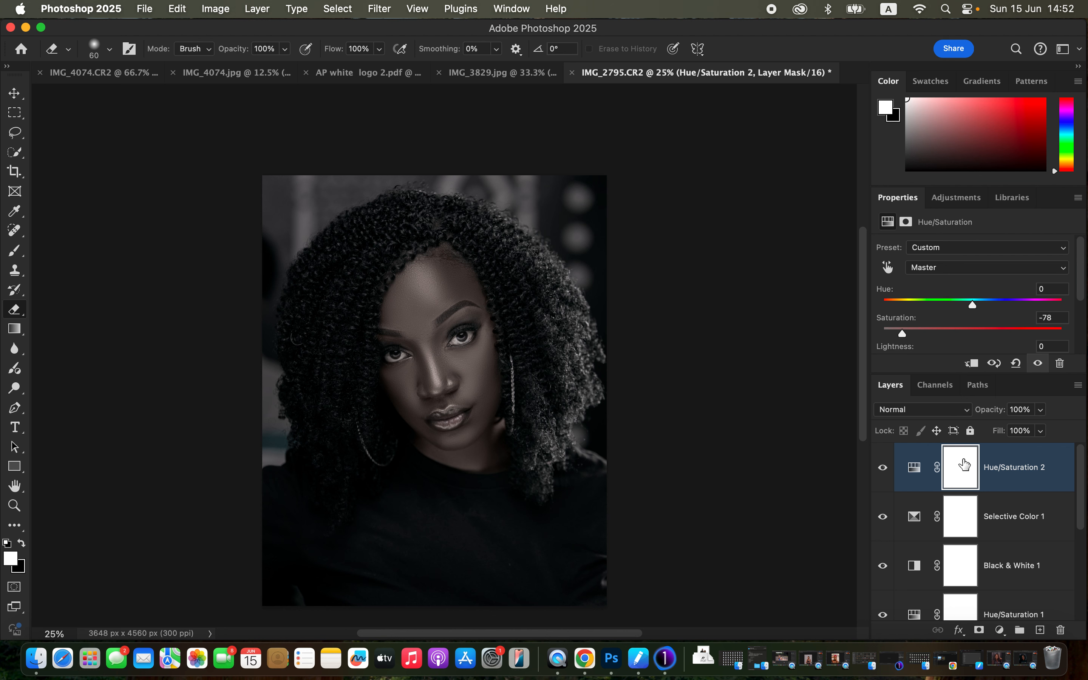
{"action": "key", "text": "super+i"}
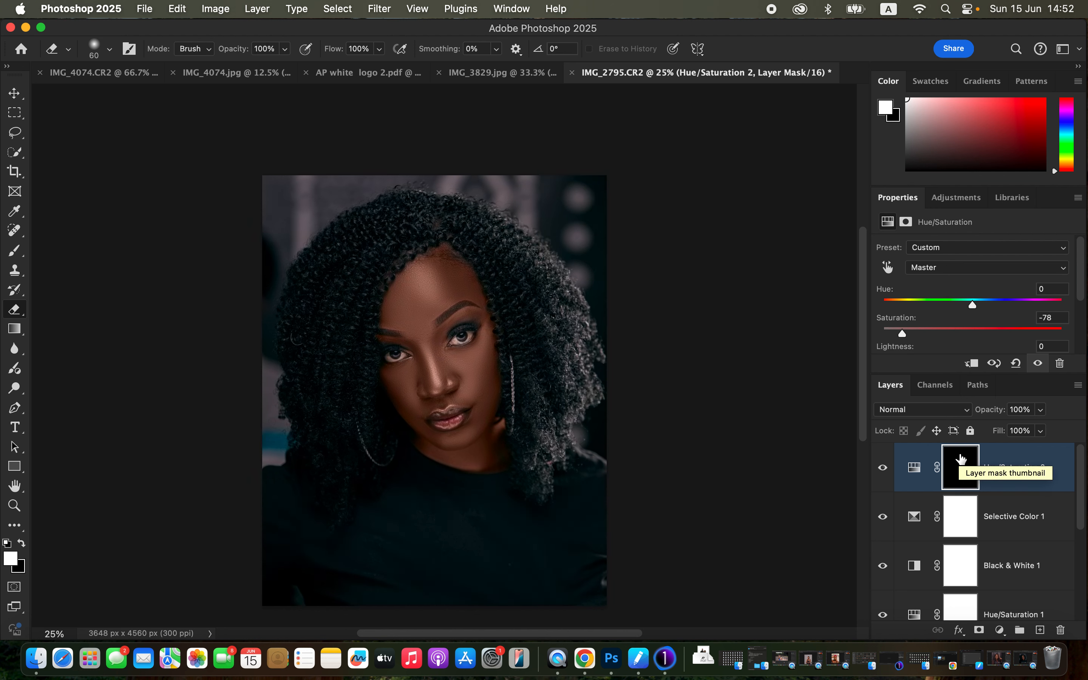
Step: Paint the whites of both eyes in white on the Hue/Saturation 2 mask with a 60 px brush
{"action": "left_click", "coordinate": [14, 250]}
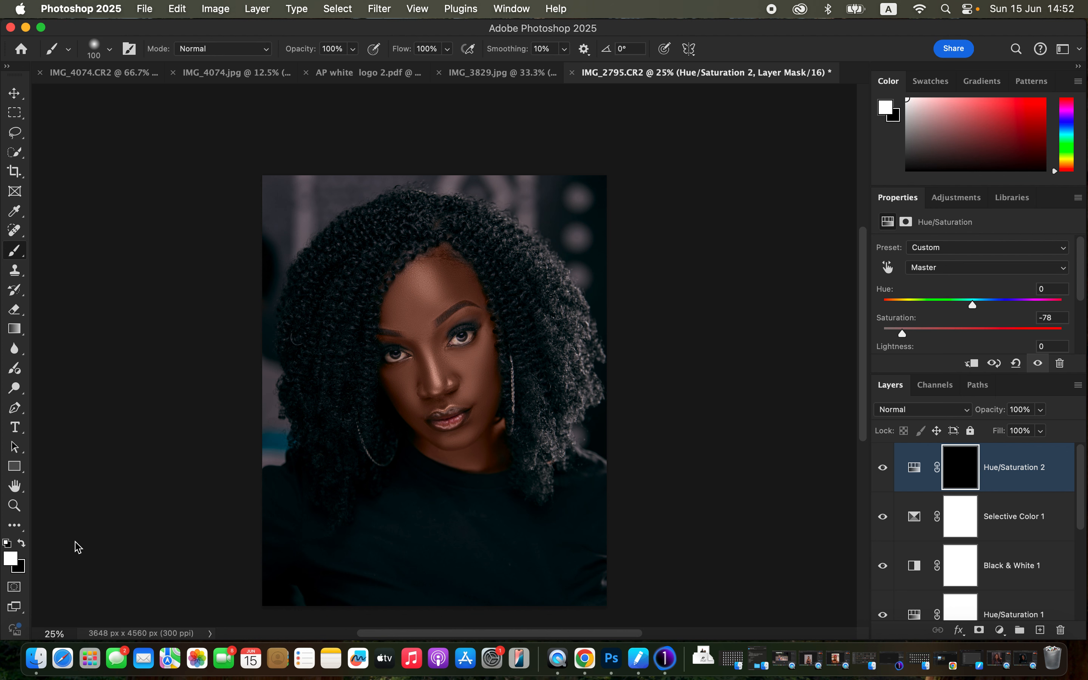
{"action": "left_click", "coordinate": [21, 544]}
{"action": "left_click", "coordinate": [22, 544]}
{"action": "key", "text": "super+equal"}
{"action": "key", "text": "super+equal"}
{"action": "key", "text": "super+equal"}
{"action": "key", "text": "super+equal"}
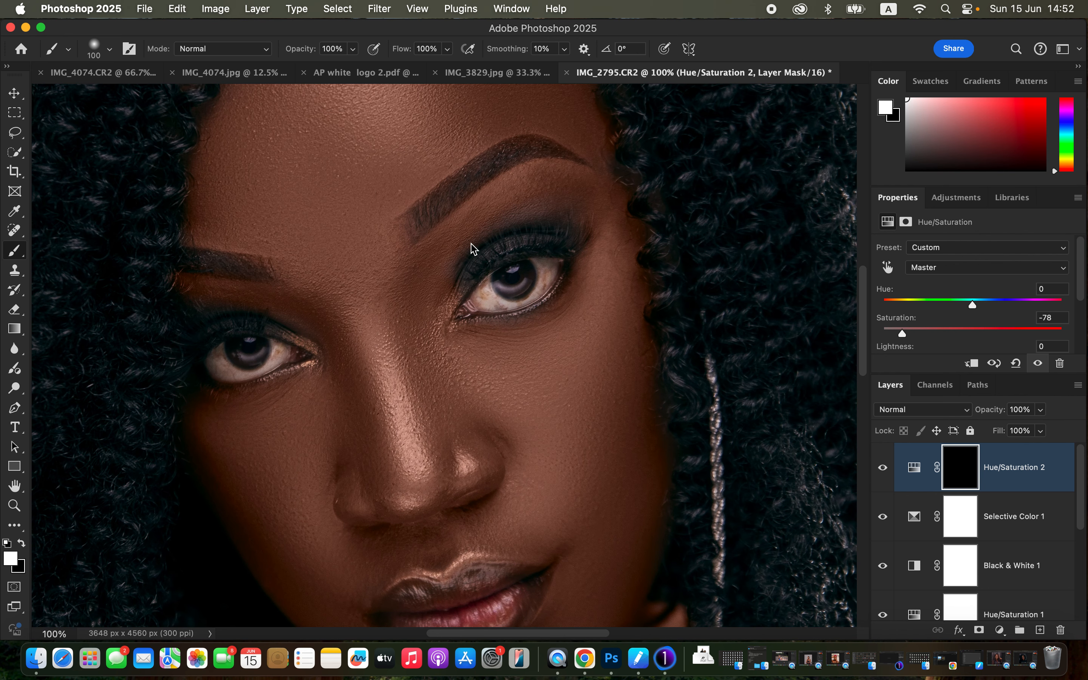
{"action": "key", "text": "bracketleft"}
{"action": "key", "text": "bracketleft"}
{"action": "key", "text": "bracketleft"}
{"action": "key", "text": "bracketleft"}
{"action": "mouse_move", "coordinate": [487, 288]}
{"action": "left_mouse_down"}
{"action": "mouse_move", "coordinate": [495, 302]}
{"action": "mouse_move", "coordinate": [524, 292]}
{"action": "mouse_move", "coordinate": [539, 269]}
{"action": "mouse_move", "coordinate": [548, 277]}
{"action": "mouse_move", "coordinate": [485, 289]}
{"action": "left_mouse_up"}
{"action": "mouse_move", "coordinate": [227, 358]}
{"action": "left_mouse_down"}
{"action": "mouse_move", "coordinate": [281, 352]}
{"action": "mouse_move", "coordinate": [243, 361]}
{"action": "mouse_move", "coordinate": [216, 353]}
{"action": "mouse_move", "coordinate": [242, 359]}
{"action": "left_mouse_up"}
Step: Lower the opacity of the Hue/Saturation 2 layer to 95%
{"action": "key", "text": "super+minus"}
{"action": "key", "text": "super+minus"}
{"action": "key", "text": "super+minus"}
{"action": "key", "text": "super+minus"}
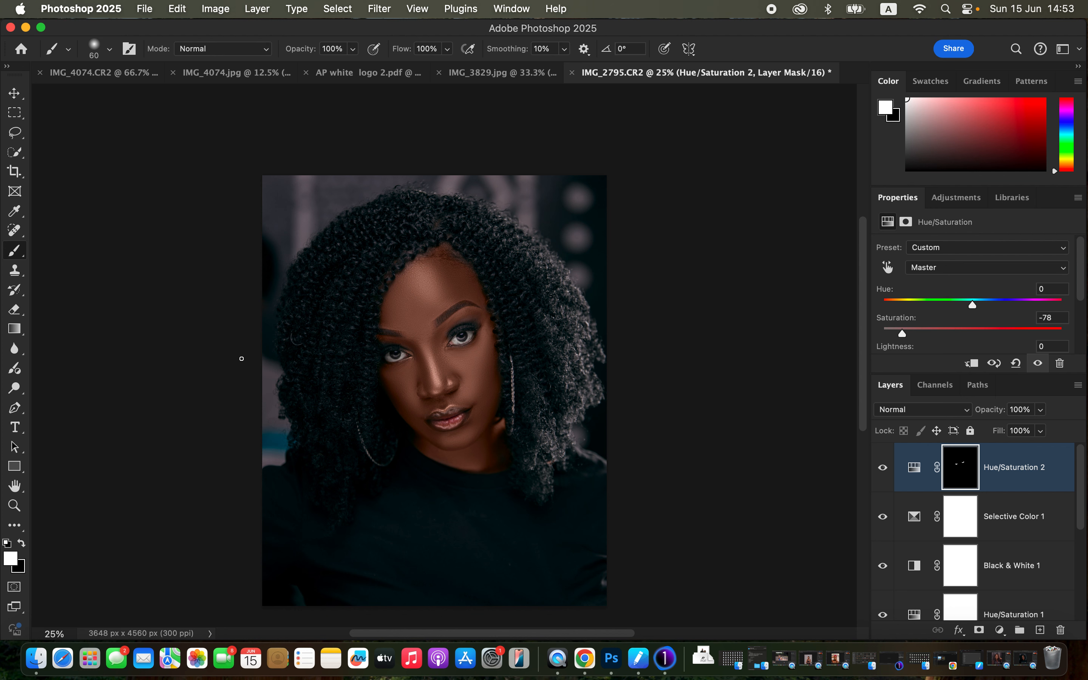
{"action": "left_click", "coordinate": [1041, 409]}
{"action": "mouse_move", "coordinate": [1040, 429]}
{"action": "left_mouse_down"}
{"action": "mouse_move", "coordinate": [1030, 431]}
{"action": "mouse_move", "coordinate": [1049, 432]}
{"action": "mouse_move", "coordinate": [1039, 430]}
{"action": "left_mouse_up"}
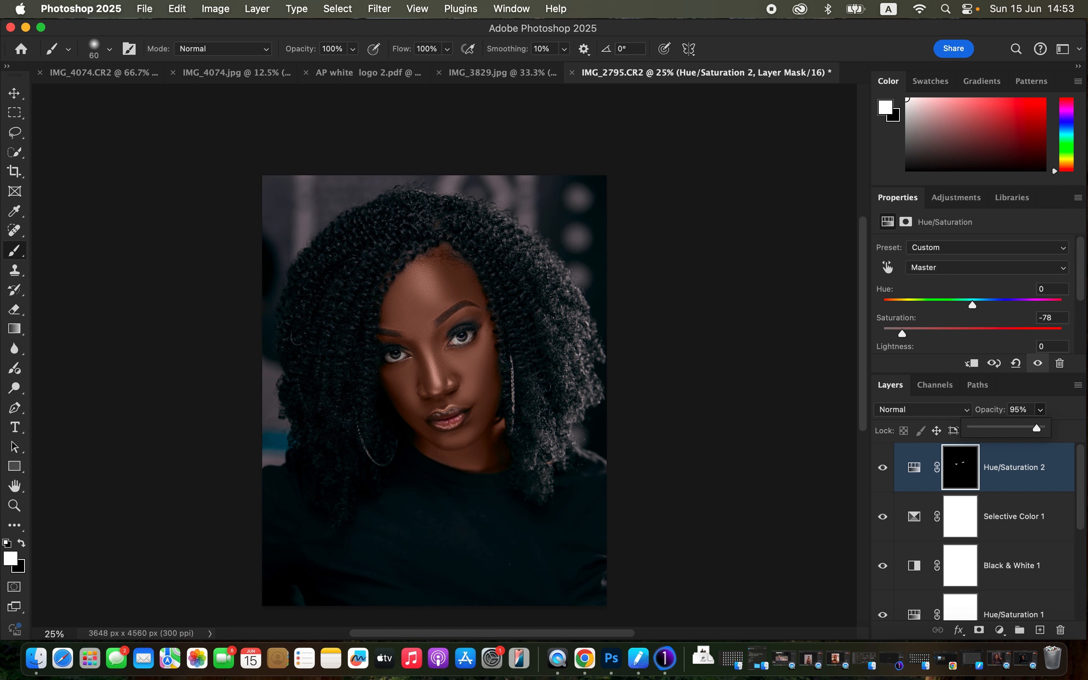
Step: Lower the opacity of the painted skin tone layer, Layer 3, to 93%
{"action": "scroll", "coordinate": [1083, 511], "scroll_direction": "down", "scroll_amount": 4}
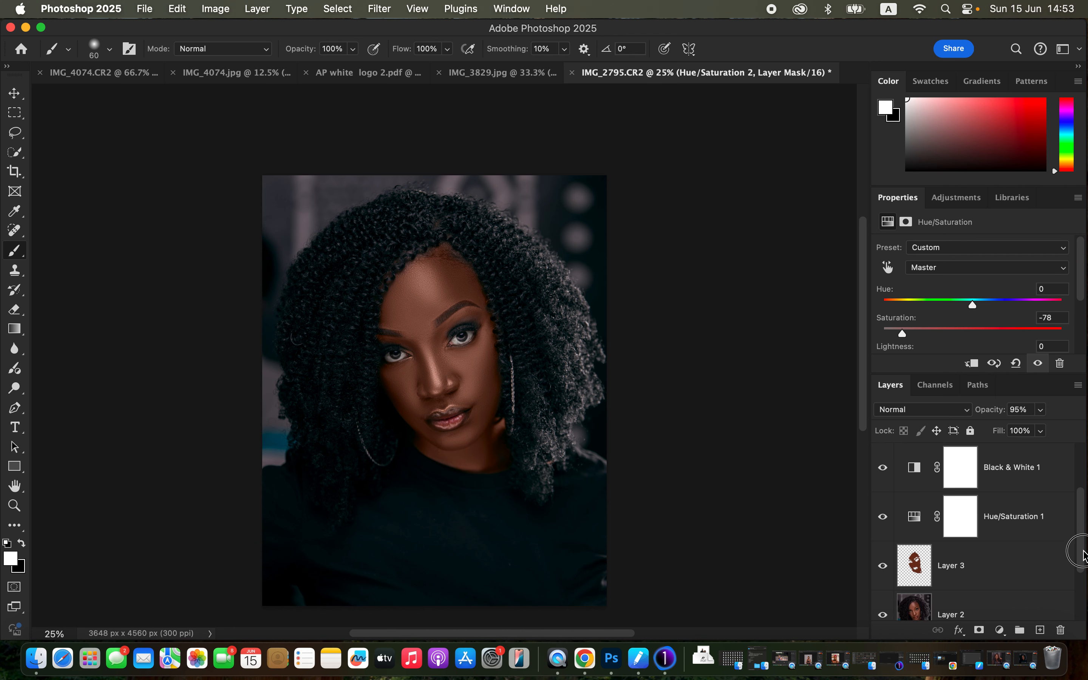
{"action": "left_click", "coordinate": [1040, 568]}
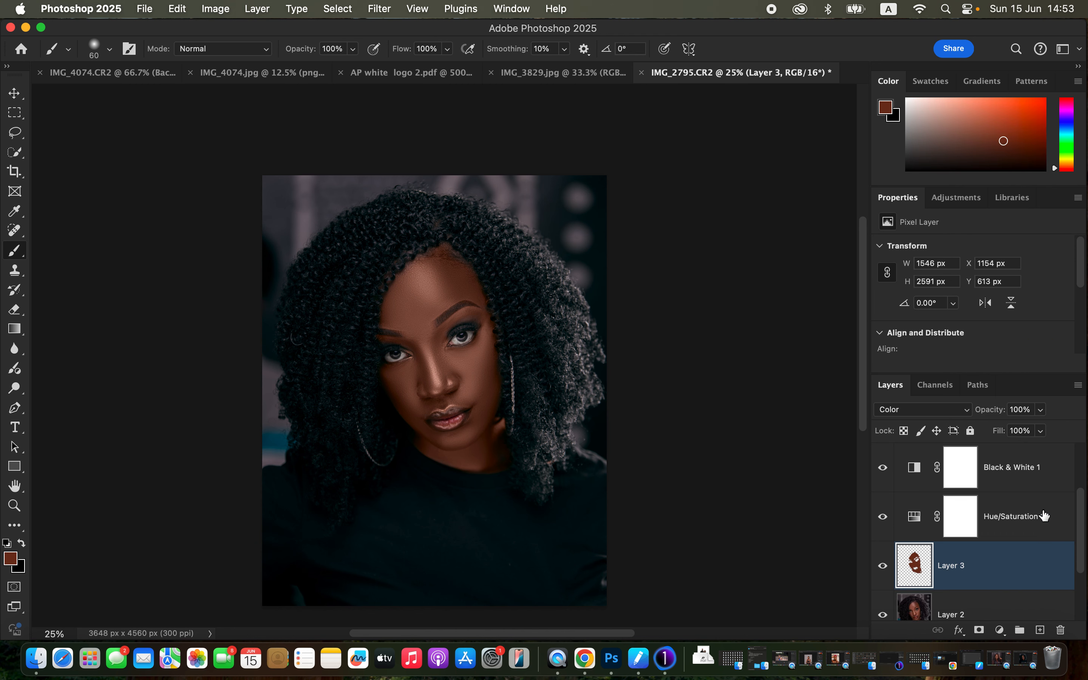
{"action": "left_click", "coordinate": [1042, 413]}
{"action": "mouse_move", "coordinate": [1042, 430]}
{"action": "left_mouse_down"}
{"action": "mouse_move", "coordinate": [1010, 433]}
{"action": "mouse_move", "coordinate": [1037, 429]}
{"action": "left_mouse_up"}
Step: Add a Curves adjustment layer above Hue/Saturation 2 and move its white point to input 174
{"action": "left_click_drag", "start_coordinate": [1084, 517], "coordinate": [1084, 468]}
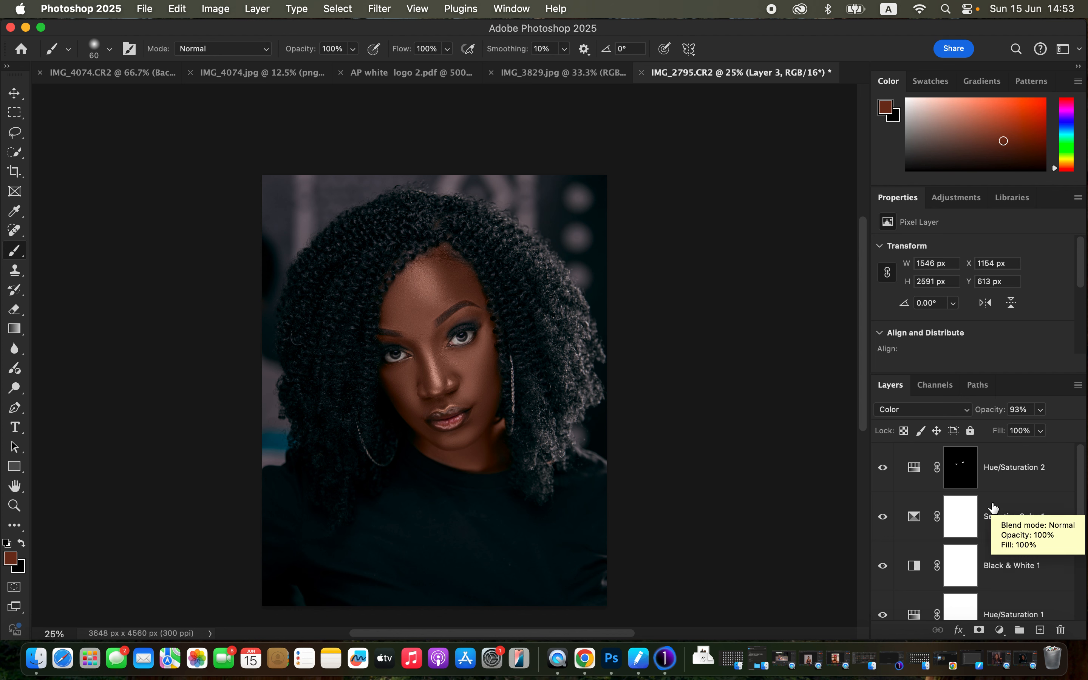
{"action": "left_click", "coordinate": [1031, 470]}
{"action": "left_click", "coordinate": [999, 630]}
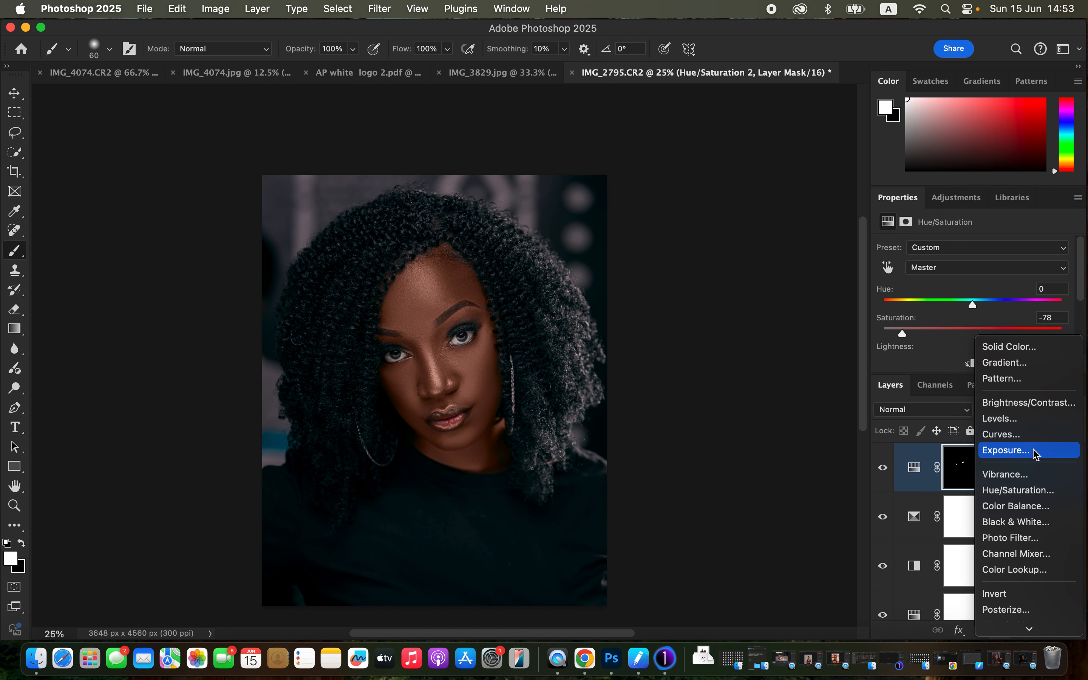
{"action": "left_click", "coordinate": [1033, 437]}
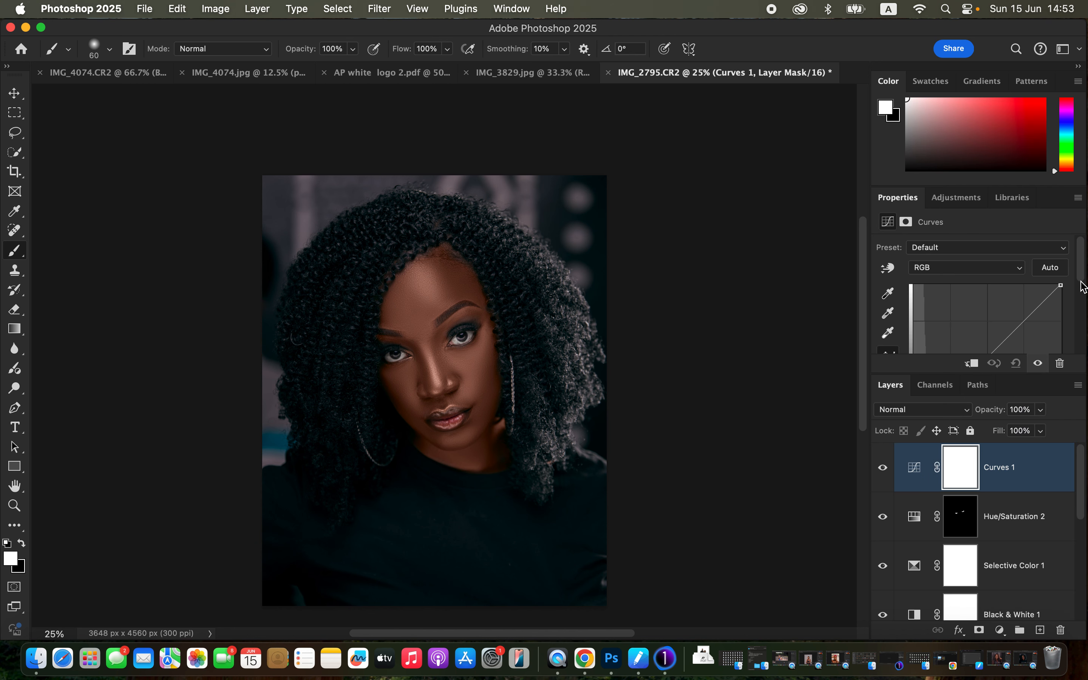
{"action": "scroll", "coordinate": [1072, 293], "scroll_direction": "down", "scroll_amount": 5}
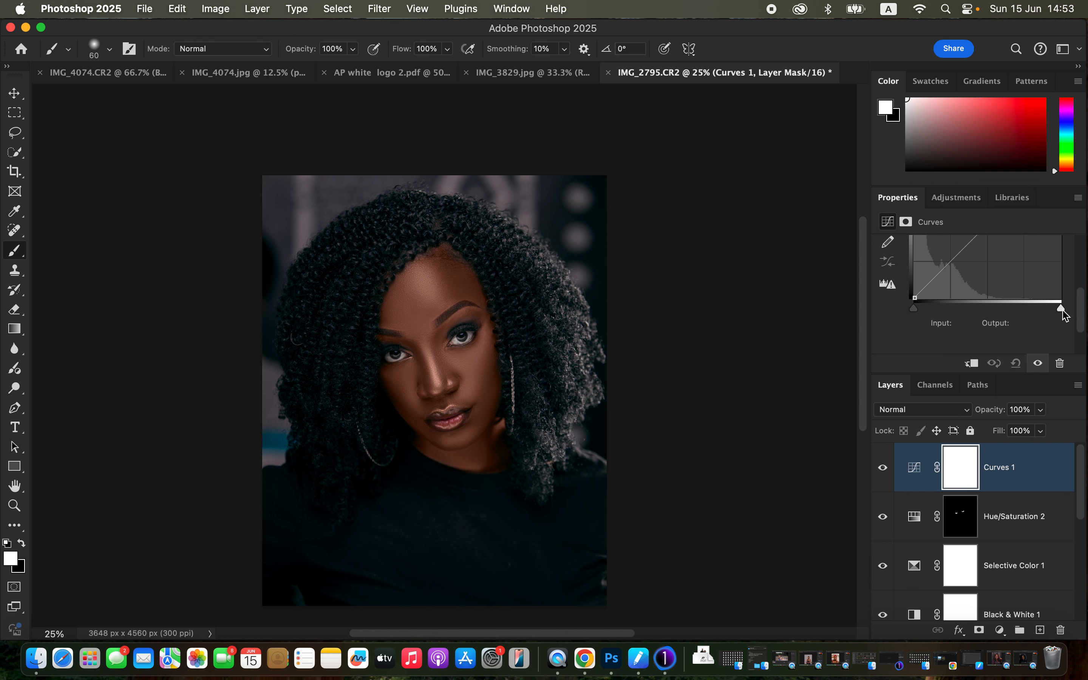
{"action": "left_click_drag", "start_coordinate": [1064, 315], "coordinate": [1015, 315]}
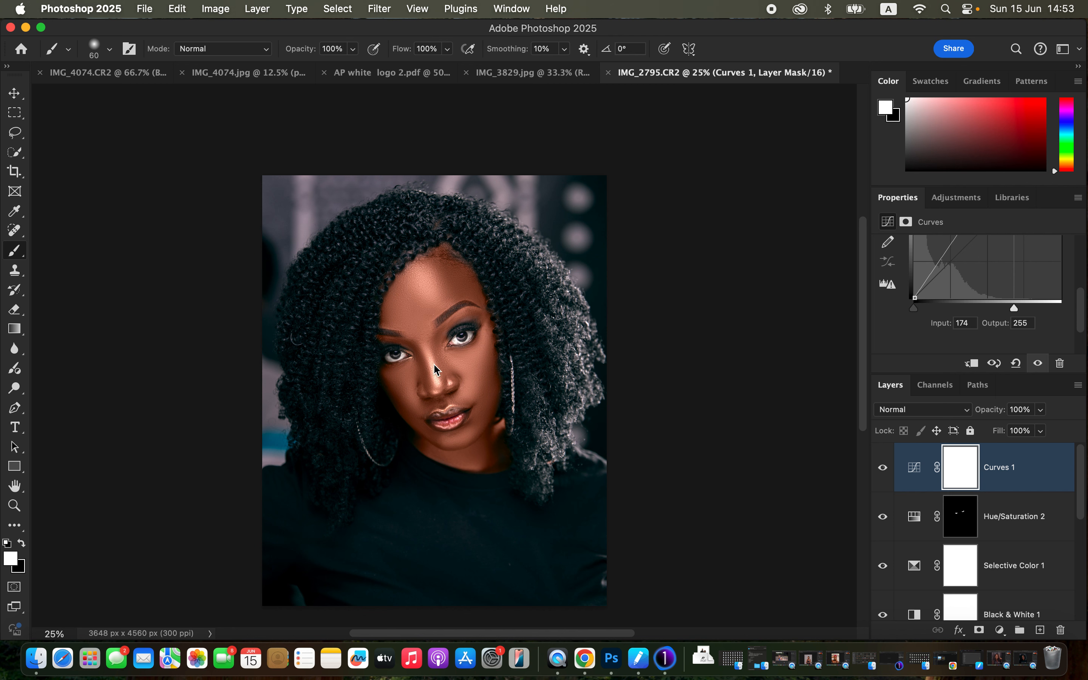
Step: Restrict the Curves layer to highlights with Blend If Gray, splitting the Underlying Layer's dark limit to 107 / 146
{"action": "right_click", "coordinate": [1043, 475]}
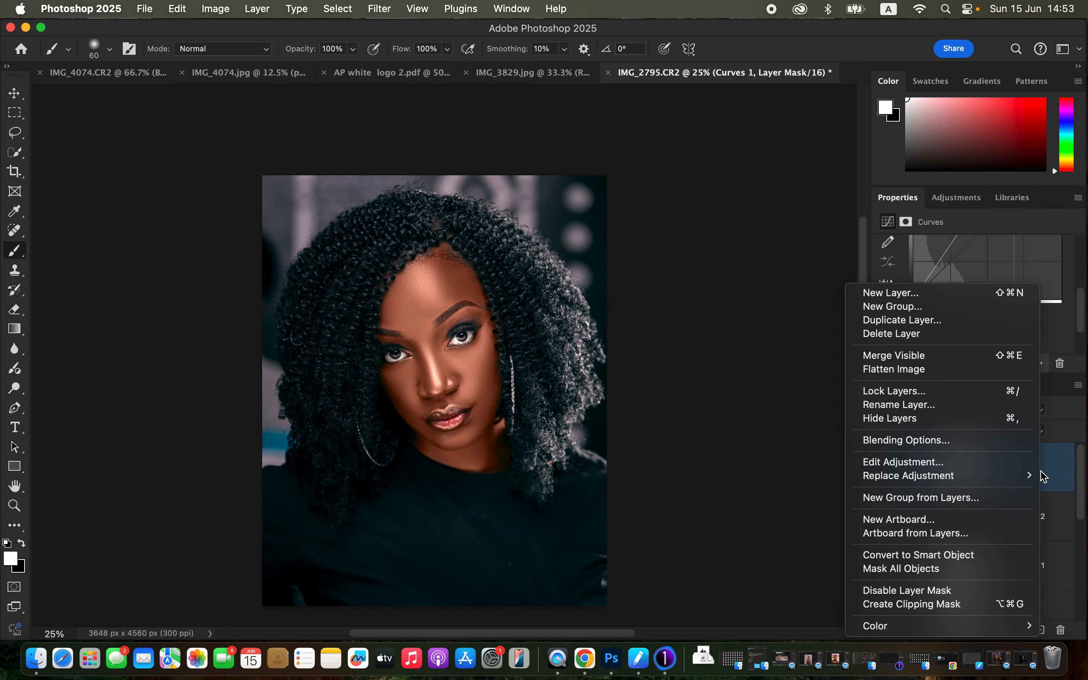
{"action": "left_click", "coordinate": [980, 441]}
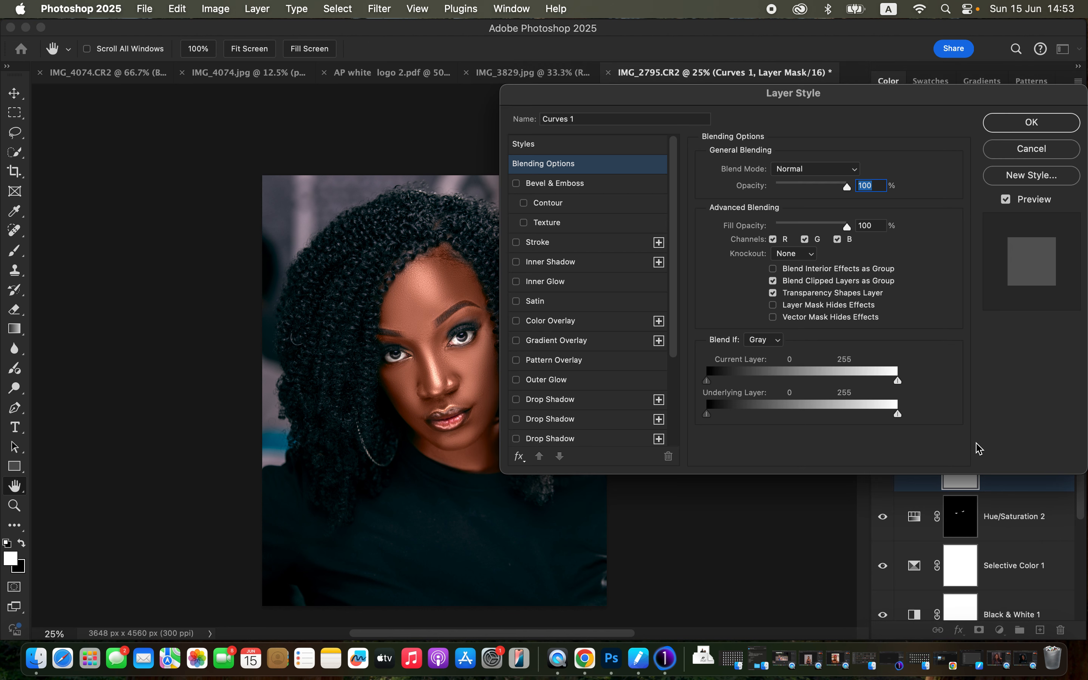
{"action": "left_click", "coordinate": [766, 345]}
{"action": "left_click", "coordinate": [767, 344]}
{"action": "left_click_drag", "start_coordinate": [710, 416], "coordinate": [786, 411]}
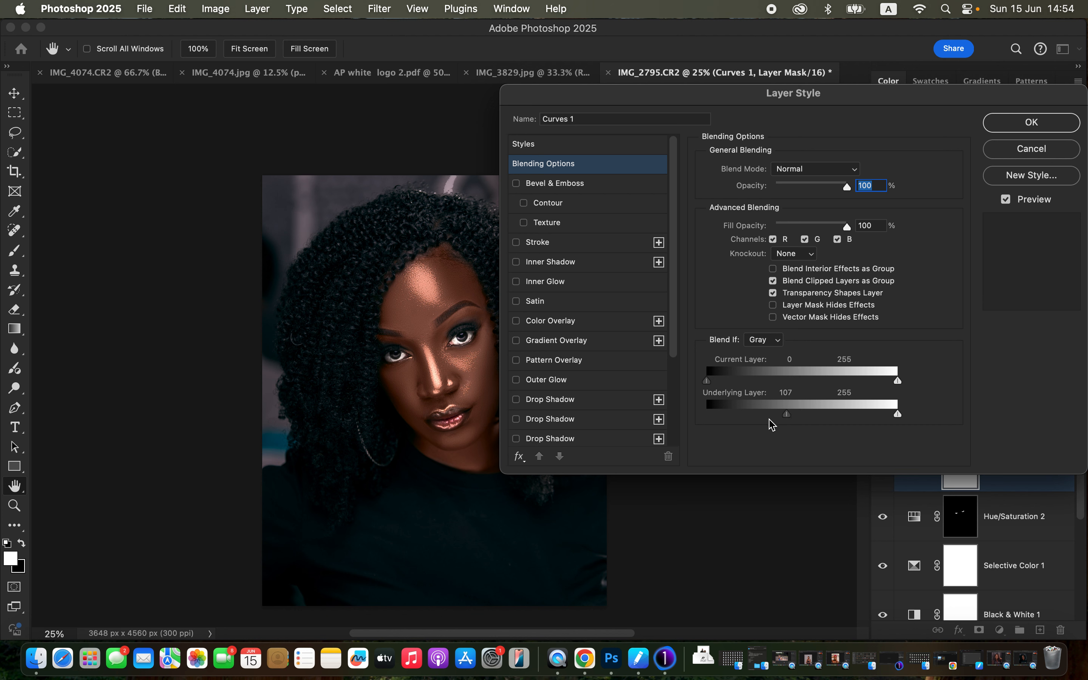
{"action": "key", "text": "alt"}
{"action": "key", "text": "alt"}
{"action": "left_click_drag", "start_coordinate": [790, 419], "coordinate": [816, 416]}
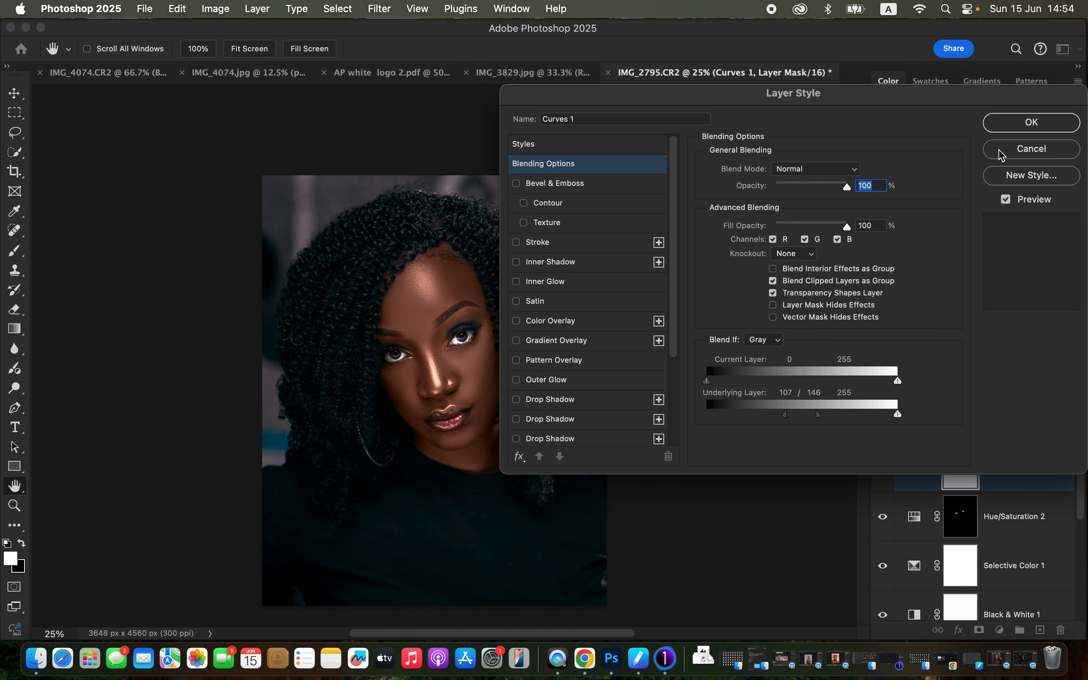
{"action": "left_click", "coordinate": [1032, 122]}
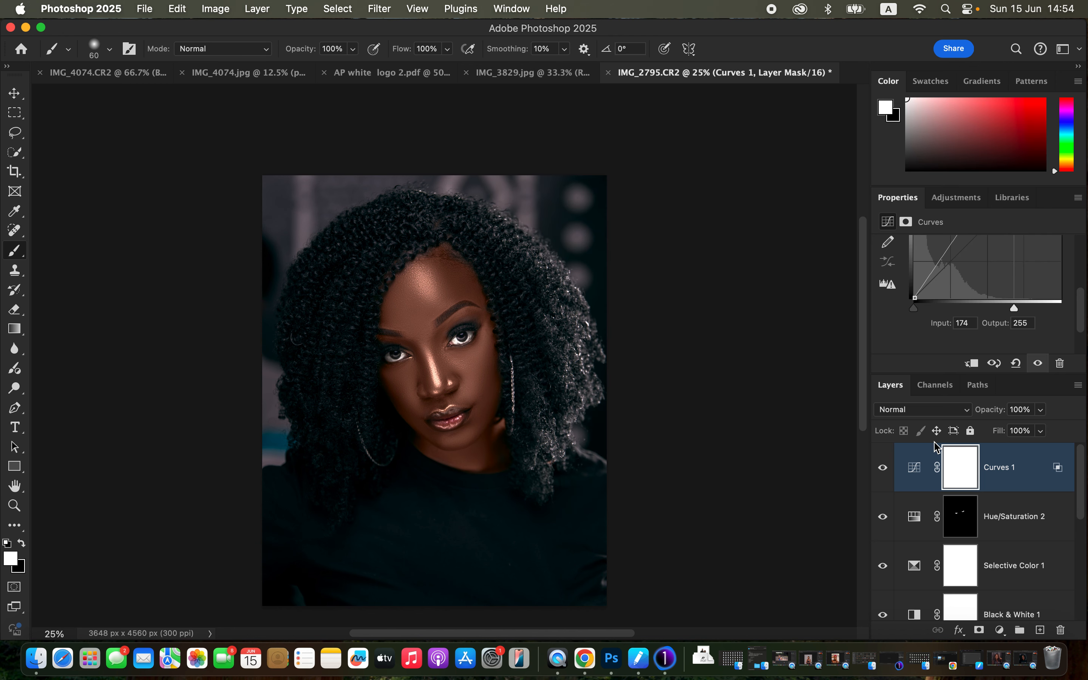
Step: Invert the Curves 1 mask to black and paint white over the forehead, cheek, and mouth and chin area with a 600 px soft brush
{"action": "key", "text": "super+i"}
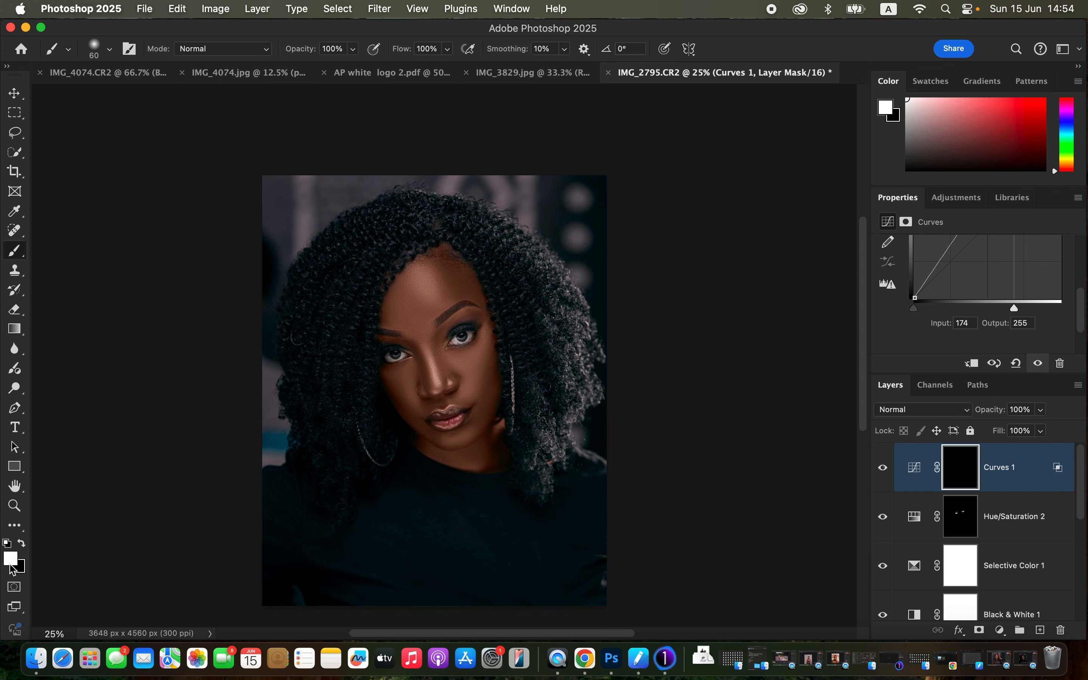
{"action": "key", "text": "bracketright"}
{"action": "key", "text": "bracketright"}
{"action": "key", "text": "bracketright"}
{"action": "key", "text": "bracketright"}
{"action": "key", "text": "bracketright"}
{"action": "key", "text": "bracketright"}
{"action": "key", "text": "bracketright"}
{"action": "key", "text": "bracketright"}
{"action": "mouse_move", "coordinate": [436, 295]}
{"action": "left_mouse_down"}
{"action": "mouse_move", "coordinate": [426, 282]}
{"action": "mouse_move", "coordinate": [431, 300]}
{"action": "left_mouse_up"}
{"action": "left_click", "coordinate": [473, 365]}
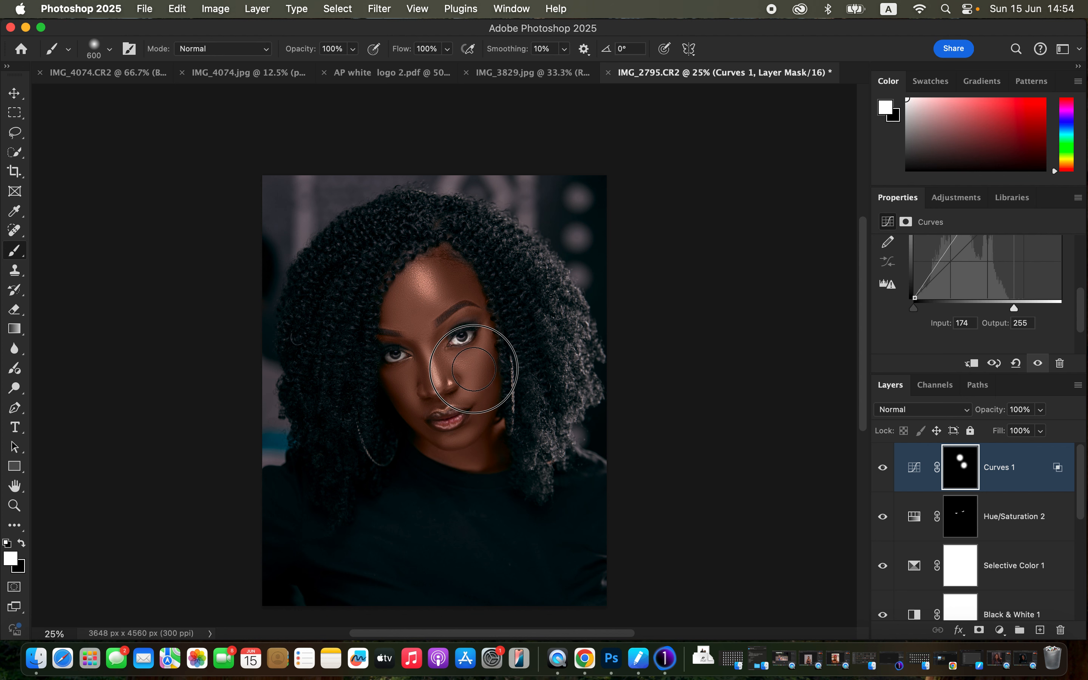
{"action": "left_click", "coordinate": [425, 300]}
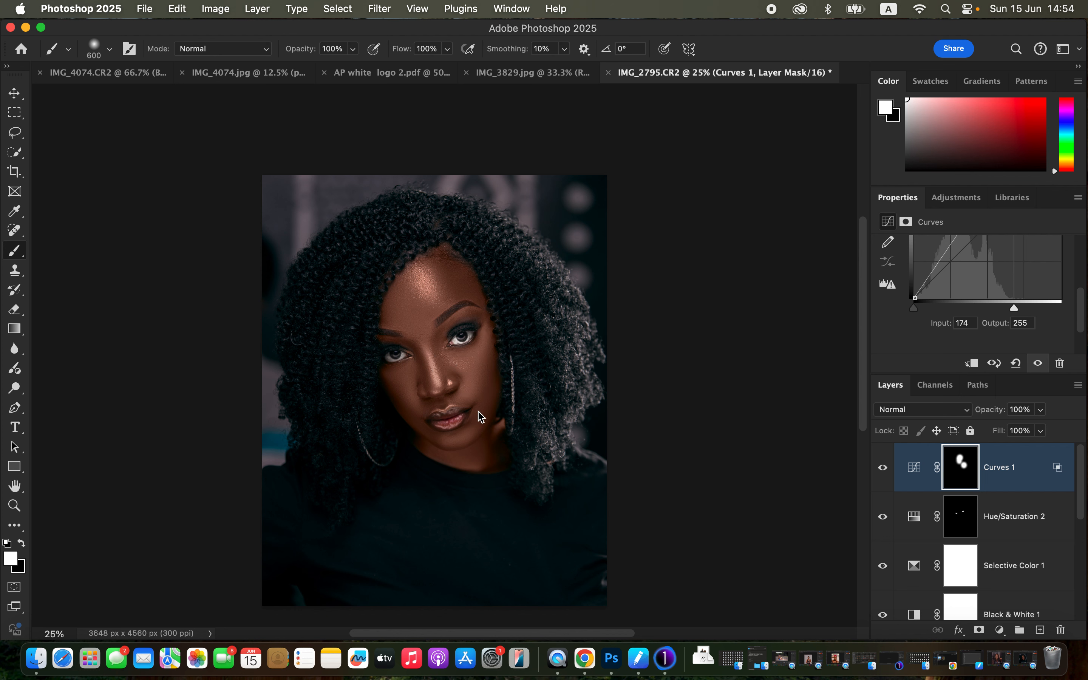
{"action": "left_click", "coordinate": [471, 427]}
Step: Compare the portrait with and without the Curves 1 layer and lower its opacity to 78%
{"action": "left_click", "coordinate": [884, 468]}
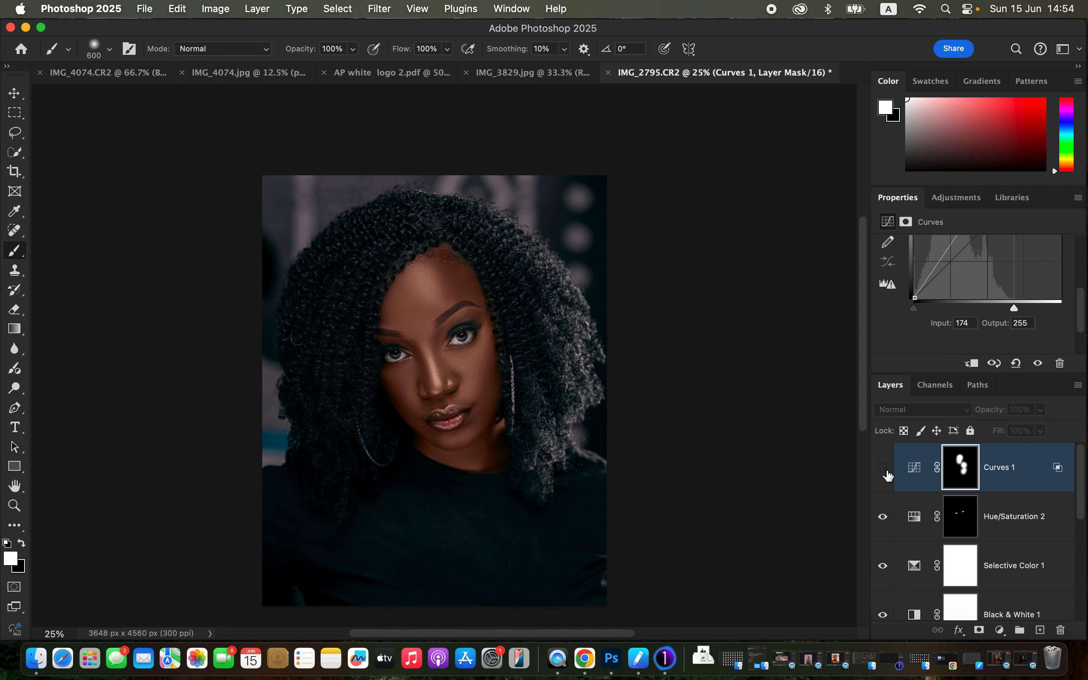
{"action": "left_click", "coordinate": [884, 468]}
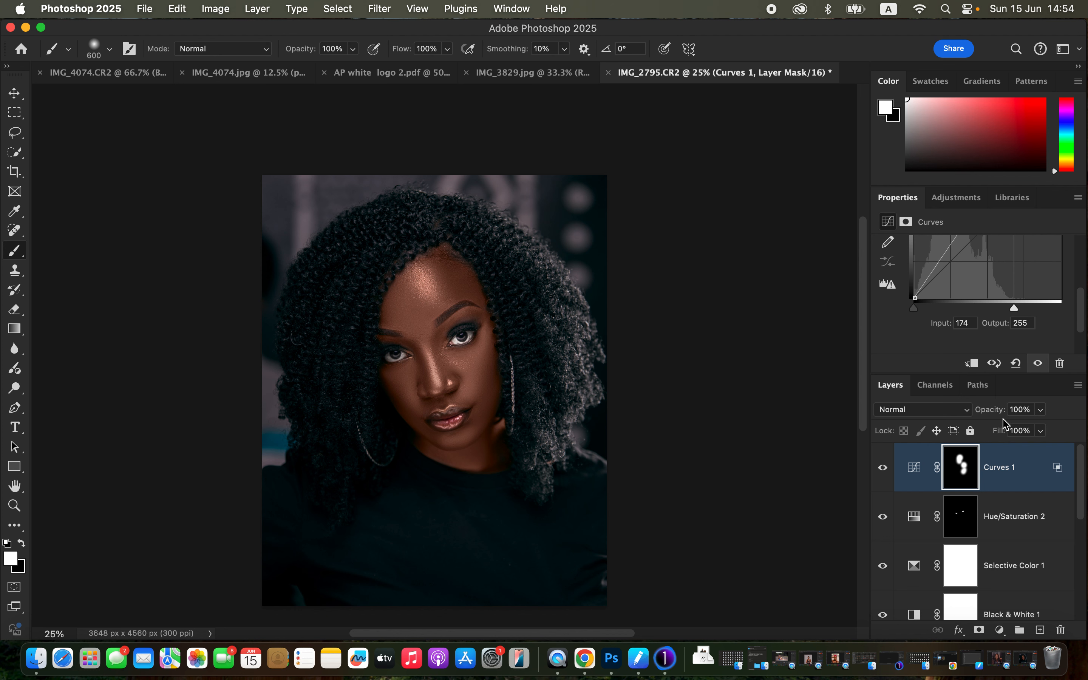
{"action": "left_click", "coordinate": [1043, 410]}
{"action": "left_click_drag", "start_coordinate": [1043, 427], "coordinate": [1027, 434]}
Step: Group all layers from Curves 1 down to the painted skin tone layer, Layer 3
{"action": "scroll", "coordinate": [1072, 481], "scroll_direction": "down", "scroll_amount": 5}
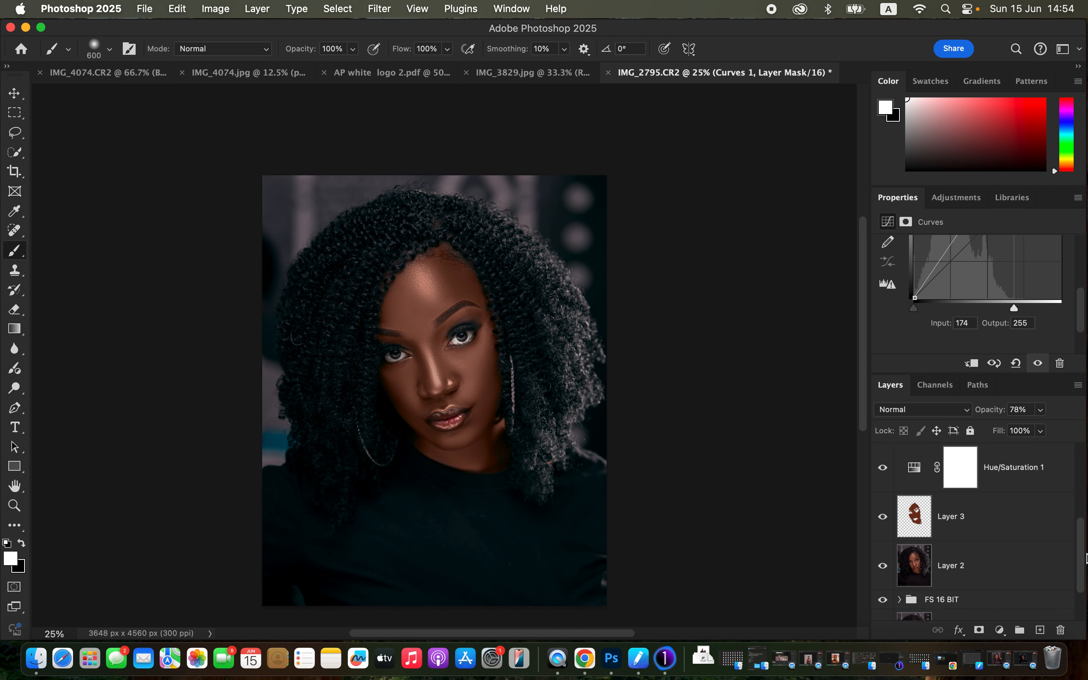
{"action": "left_click", "coordinate": [1032, 527], "text": "shift"}
{"action": "key", "text": "super+g"}
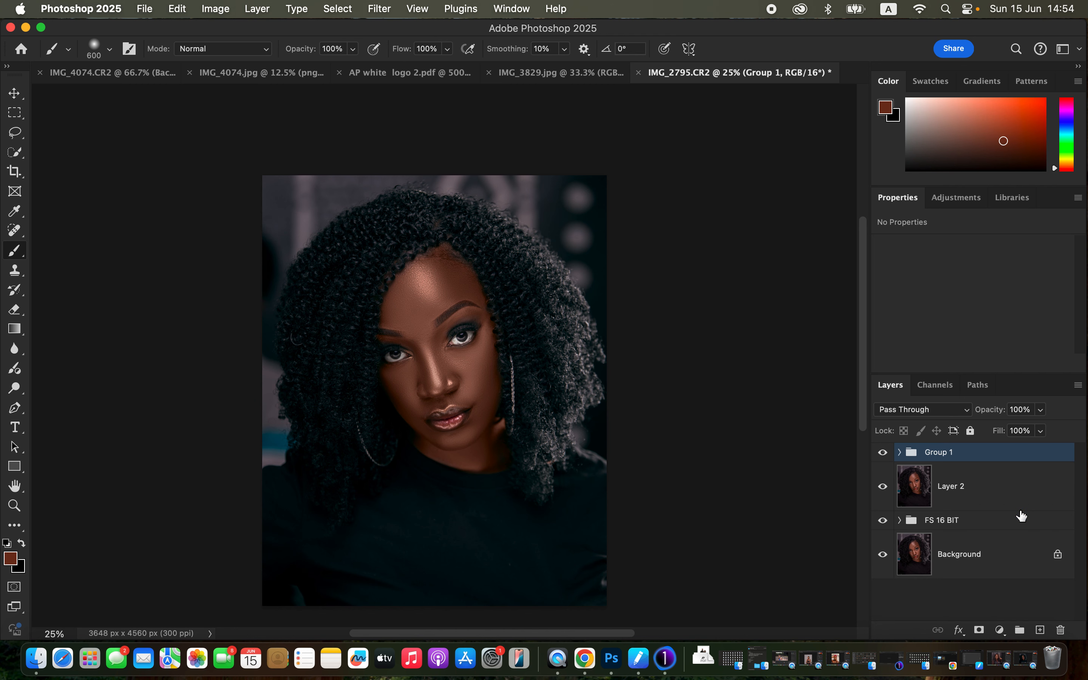
Step: Compare the portrait before and after grading by toggling the visibility of Group 1, leaving the group visible
{"action": "left_click", "coordinate": [883, 454]}
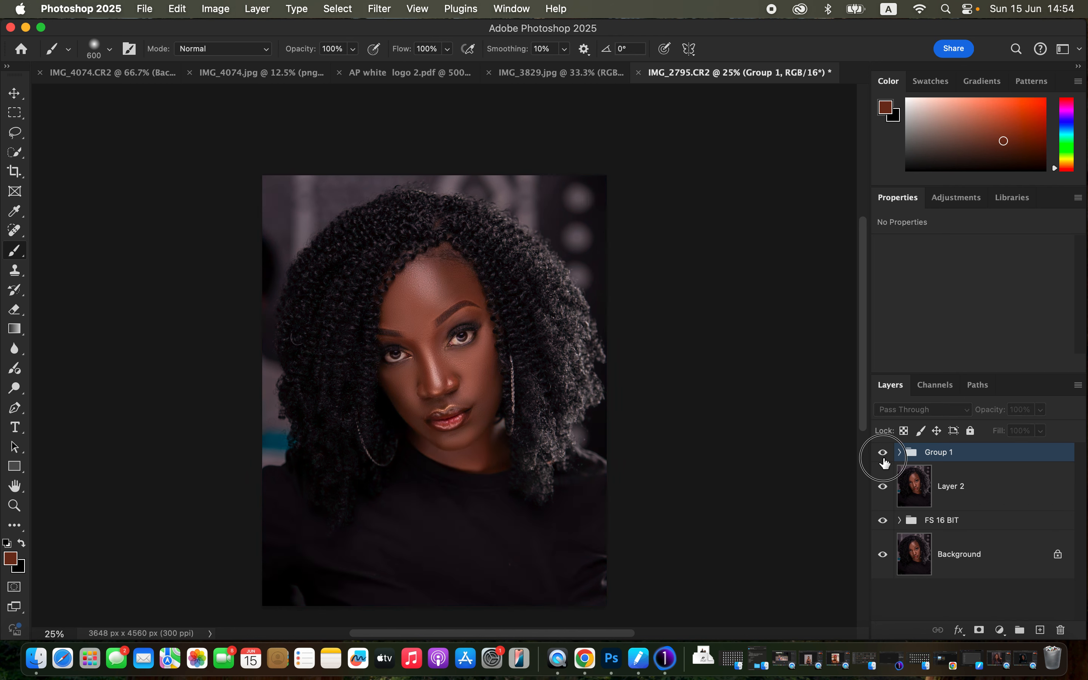
{"action": "left_click", "coordinate": [883, 454]}
{"action": "left_click", "coordinate": [883, 455]}
{"action": "left_click", "coordinate": [883, 456]}
{"action": "left_click", "coordinate": [882, 456]}
{"action": "left_click", "coordinate": [882, 456]}
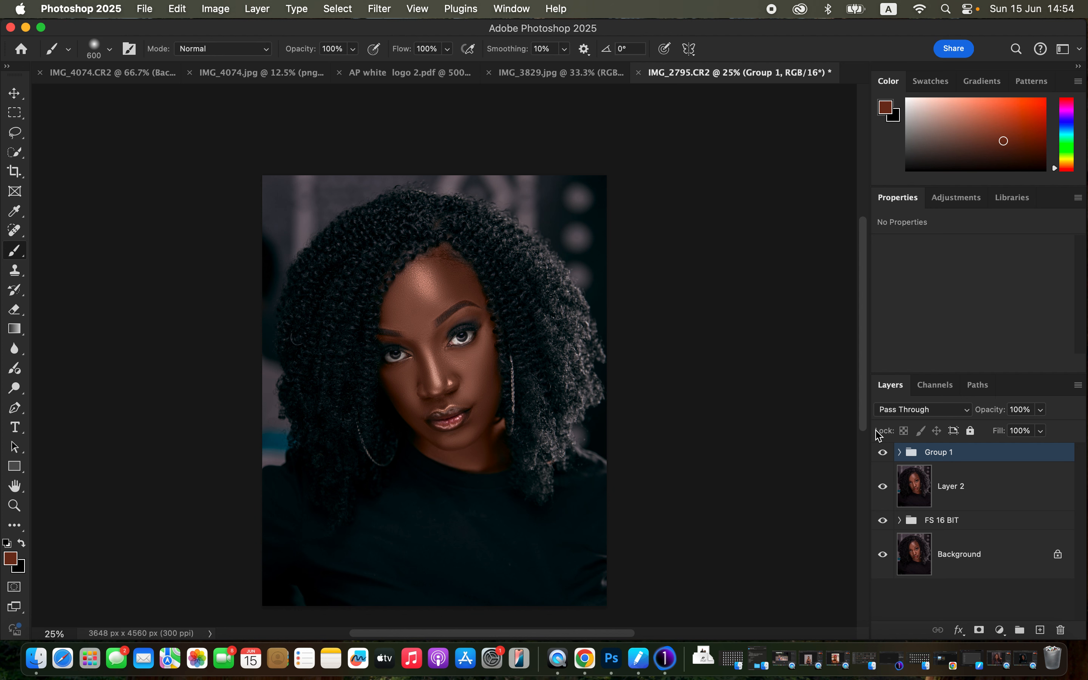